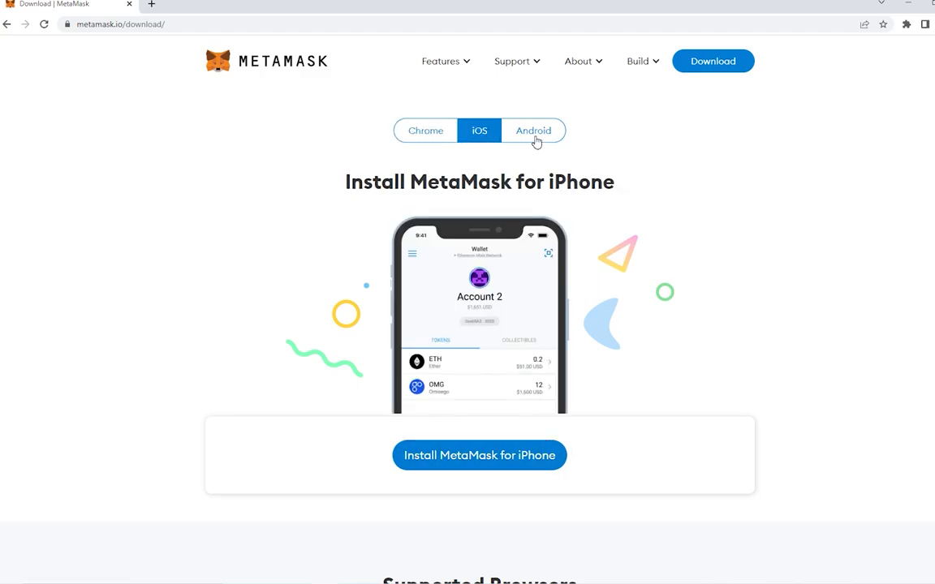
# Install MetaMask for Chrome from the download page and add the extension through the Chrome Web Store.
pyautogui.click(537, 139)
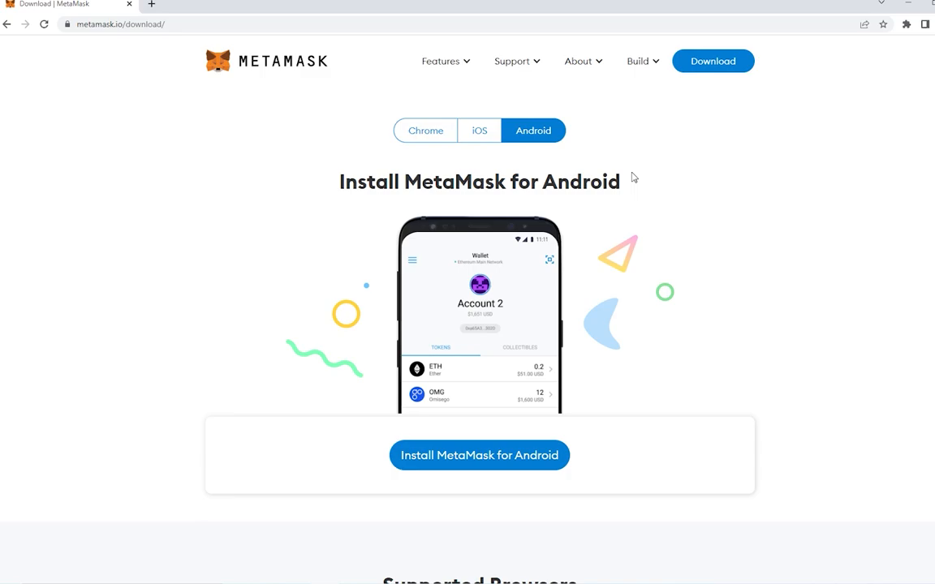
pyautogui.click(428, 140)
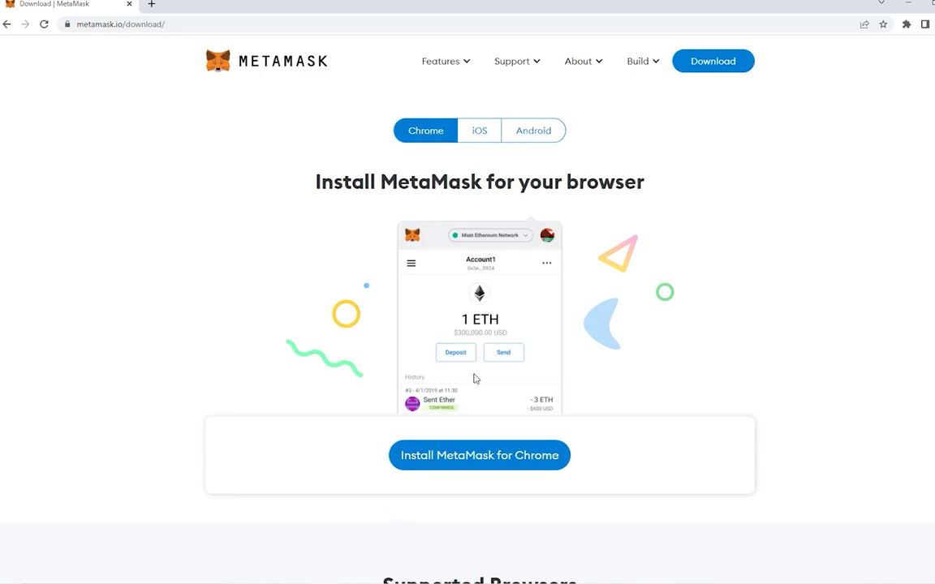
pyautogui.click(487, 468)
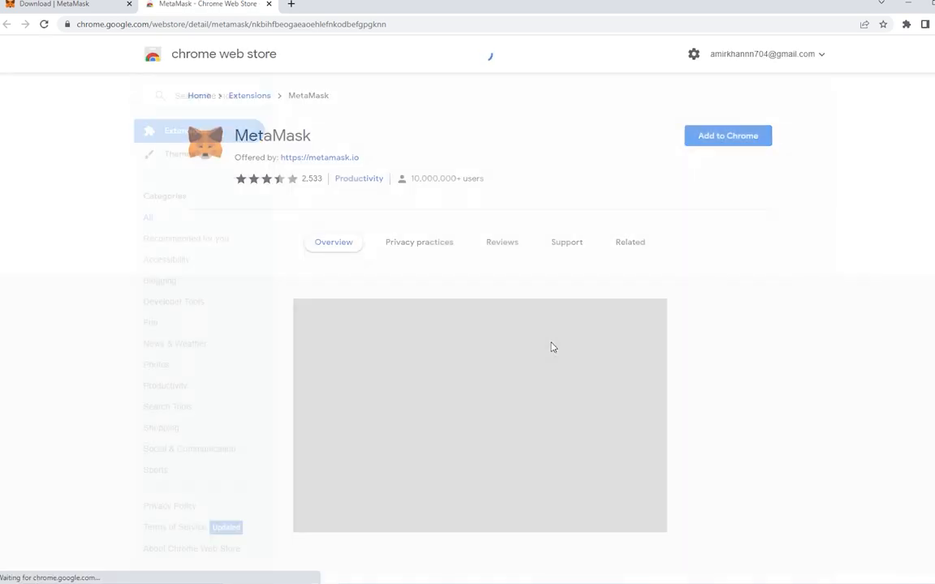
pyautogui.click(727, 149)
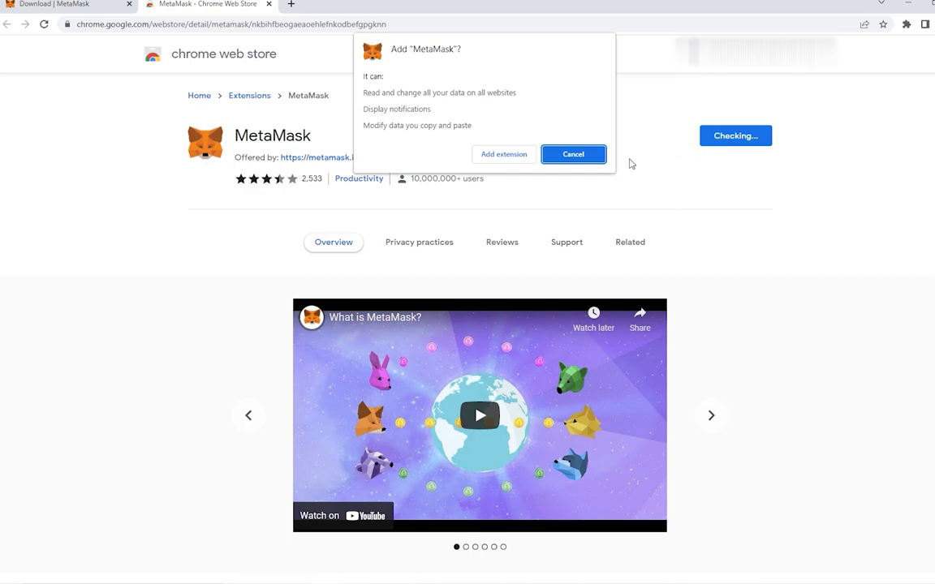
pyautogui.click(504, 154)
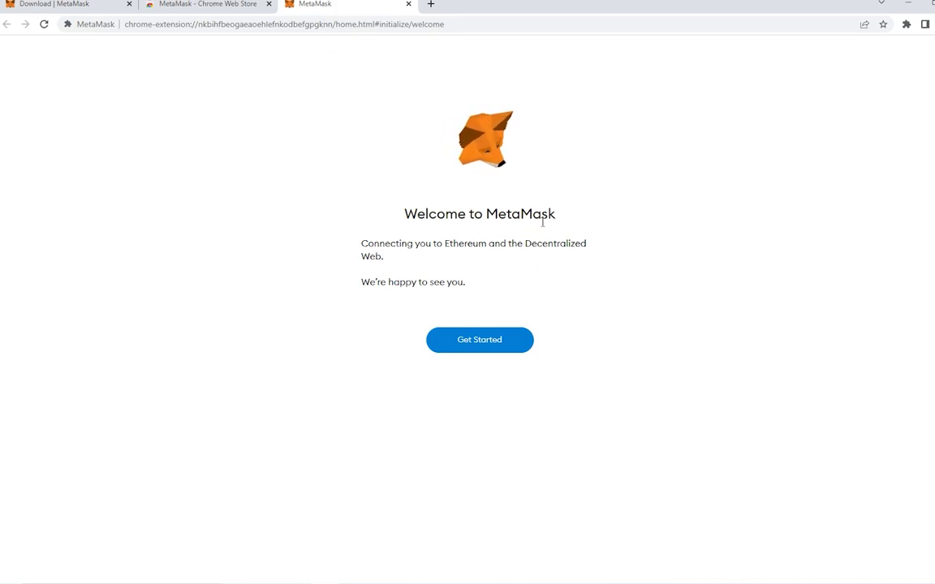
# Start MetaMask setup by choosing to create a new wallet and agree to share usage data.
pyautogui.click(474, 341)
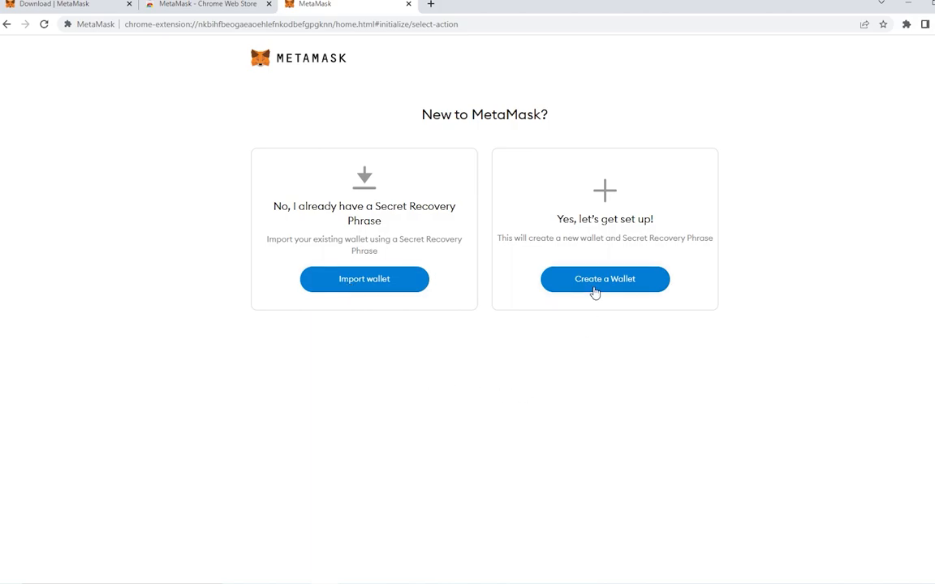
pyautogui.click(605, 288)
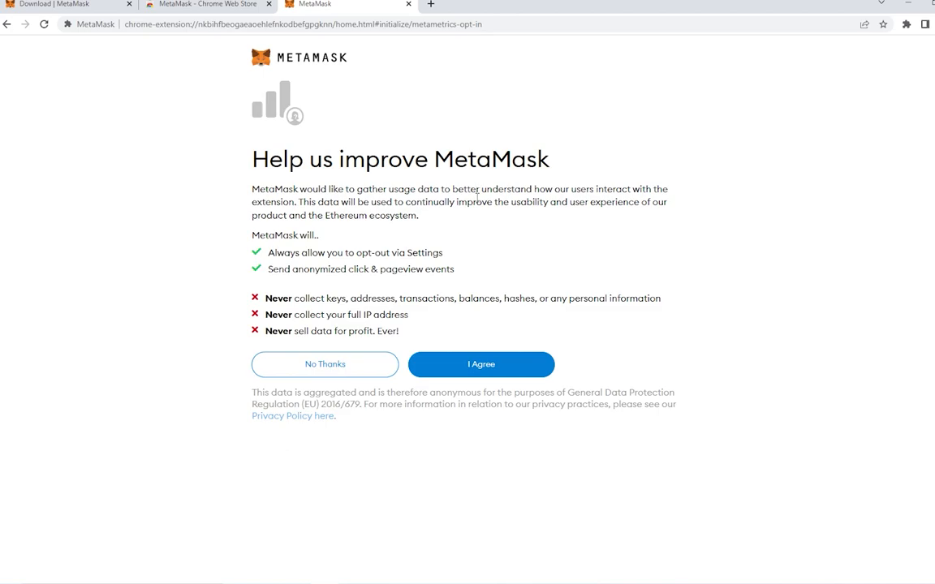
pyautogui.click(481, 365)
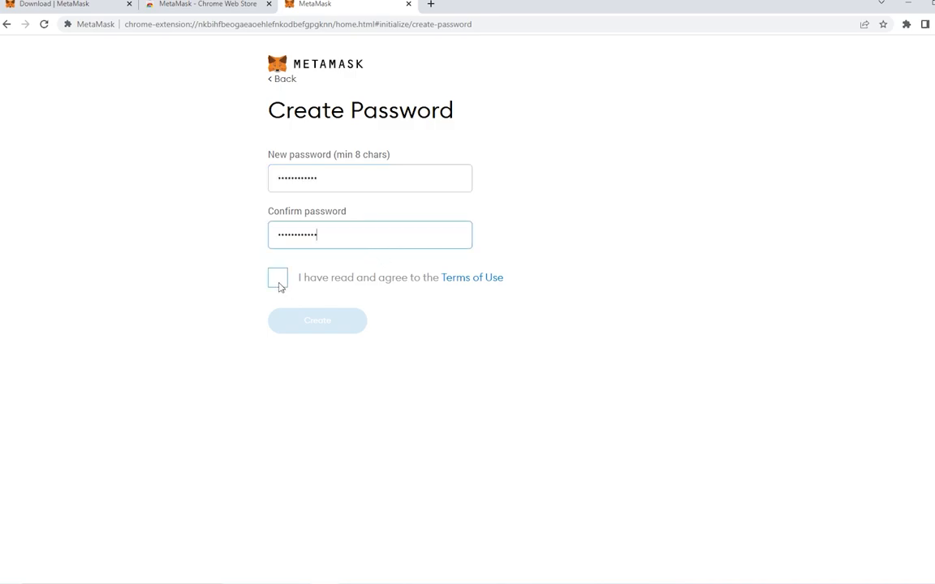
# Agree to the Terms of Use and create the new wallet password.
pyautogui.click(279, 281)
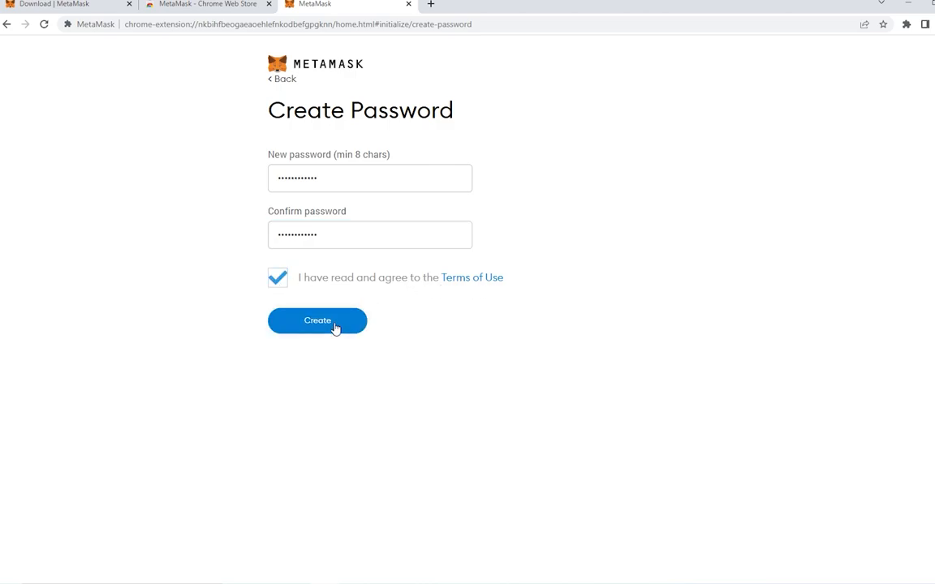
pyautogui.click(335, 327)
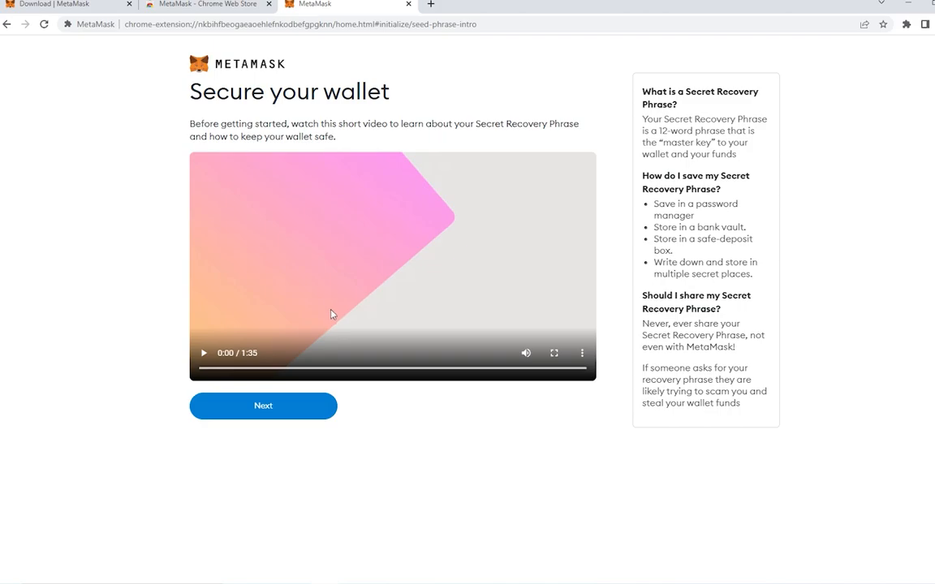
# Skip the security video, reveal the Secret Recovery Phrase, copy it into my phrase.txt in Notepad and save the file.
pyautogui.click(300, 413)
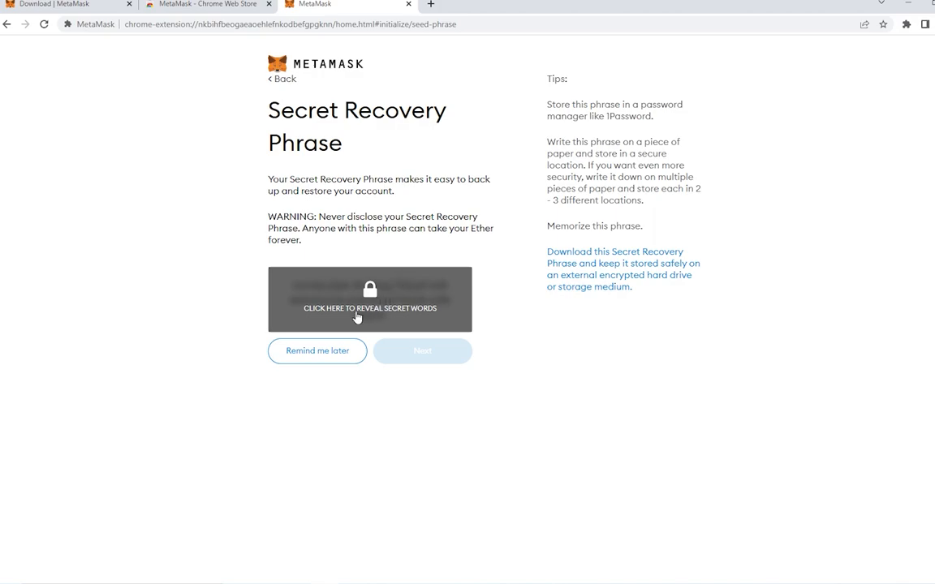
pyautogui.click(383, 311)
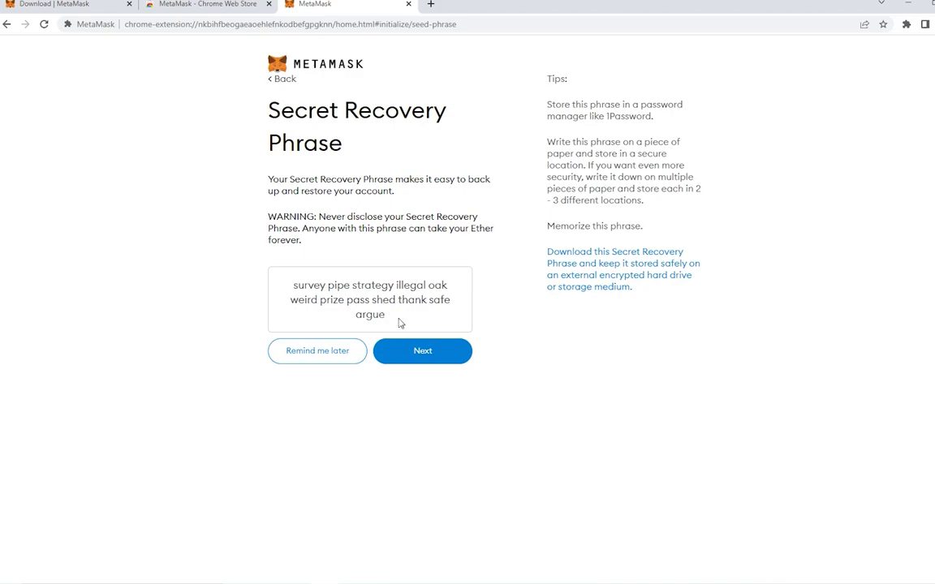
pyautogui.moveTo(401, 321); pyautogui.dragTo(284, 290)
pyautogui.click(398, 315)
pyautogui.moveTo(398, 321); pyautogui.dragTo(270, 285)
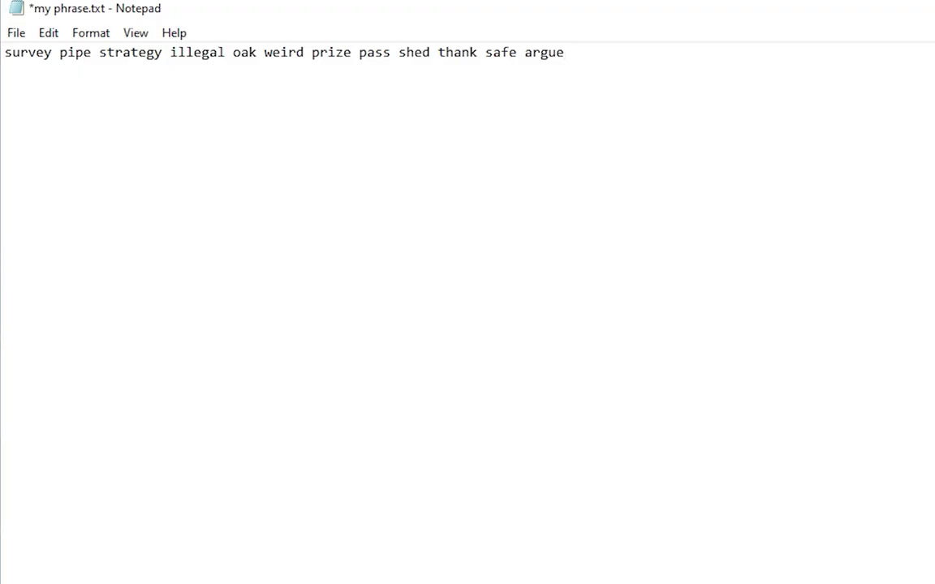
pyautogui.hotkey('ctrl', 's')
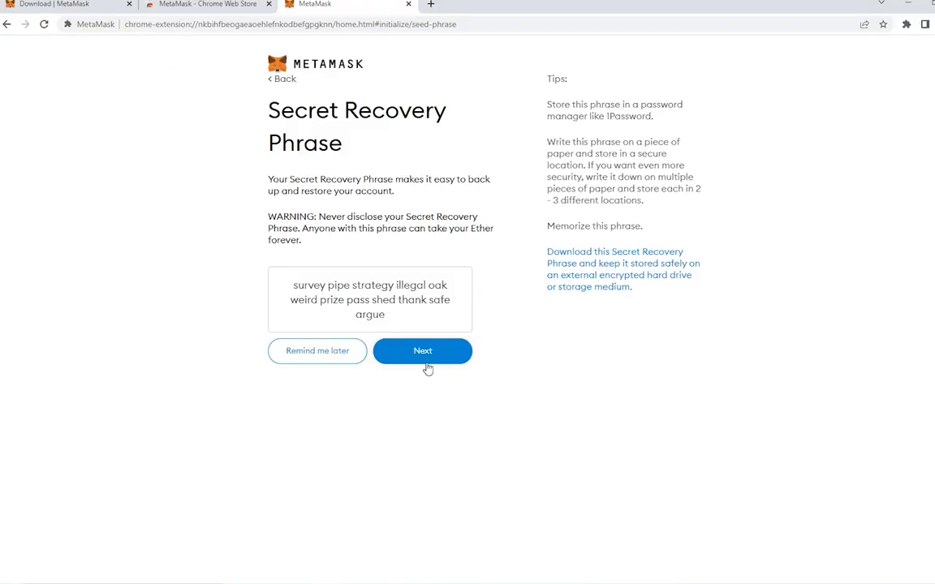
# Continue to the recovery phrase confirmation and arrange the my phrase.txt Notepad window so the word choices are uncovered.
pyautogui.click(427, 365)
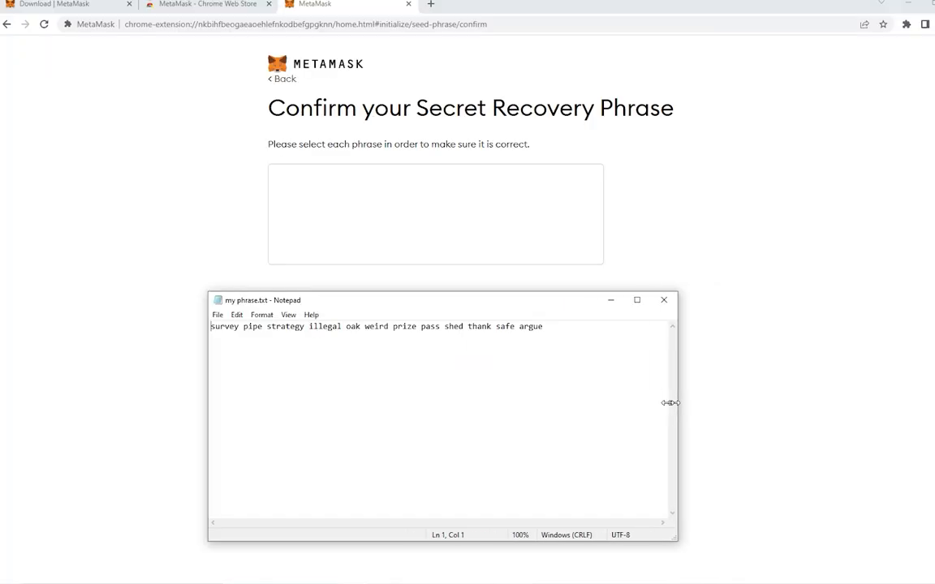
pyautogui.moveTo(668, 403); pyautogui.dragTo(639, 402)
pyautogui.moveTo(481, 303); pyautogui.dragTo(737, 424)
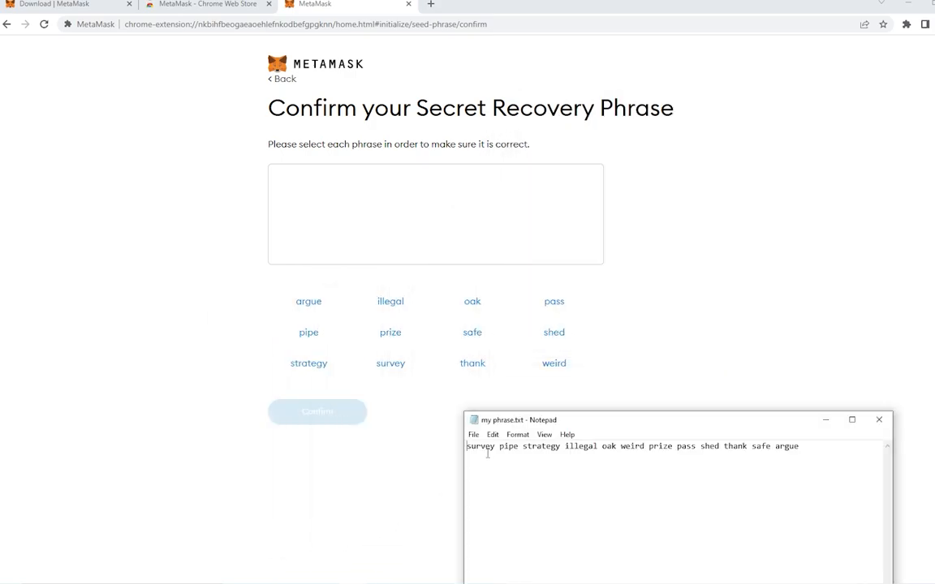
# Select the twelve Secret Recovery Phrase words in the saved order and confirm the phrase.
pyautogui.click(390, 363)
pyautogui.click(308, 332)
pyautogui.click(308, 363)
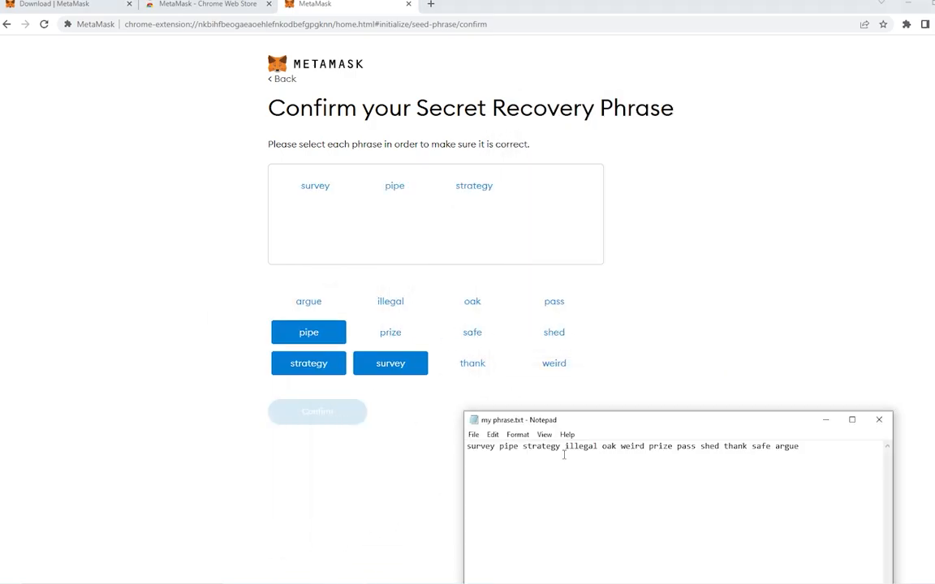
pyautogui.click(390, 301)
pyautogui.click(473, 301)
pyautogui.click(554, 363)
pyautogui.click(391, 332)
pyautogui.click(554, 301)
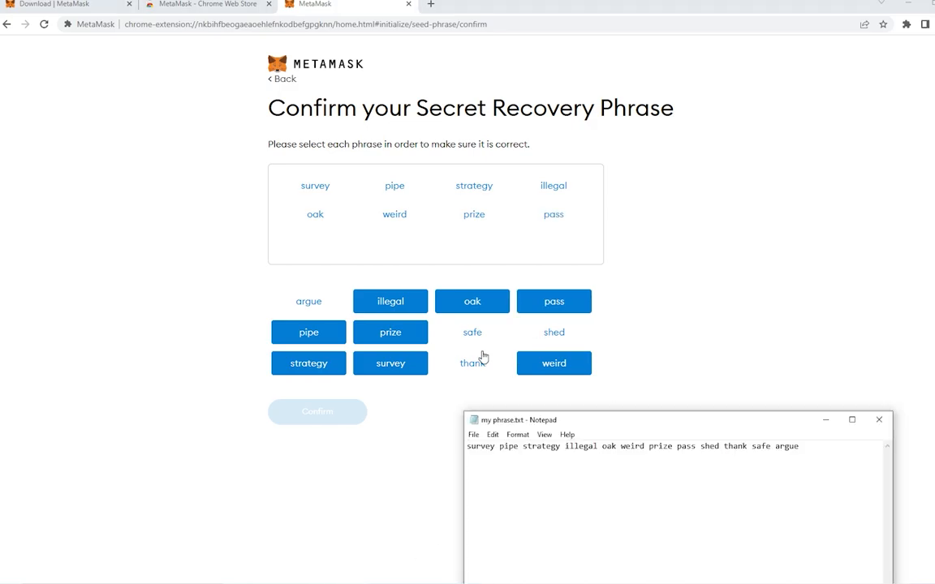
pyautogui.click(553, 332)
pyautogui.click(472, 363)
pyautogui.click(472, 332)
pyautogui.click(453, 576)
pyautogui.click(308, 301)
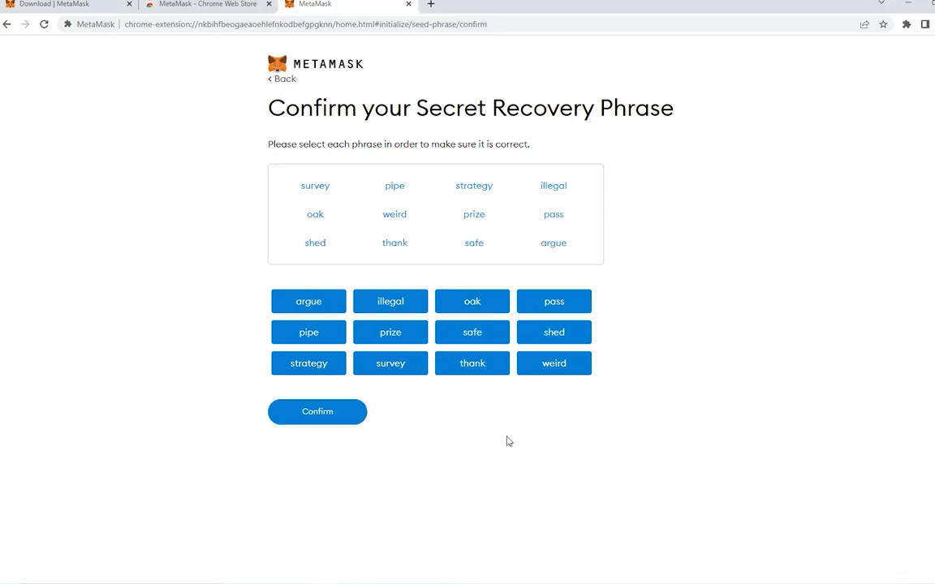
pyautogui.click(333, 420)
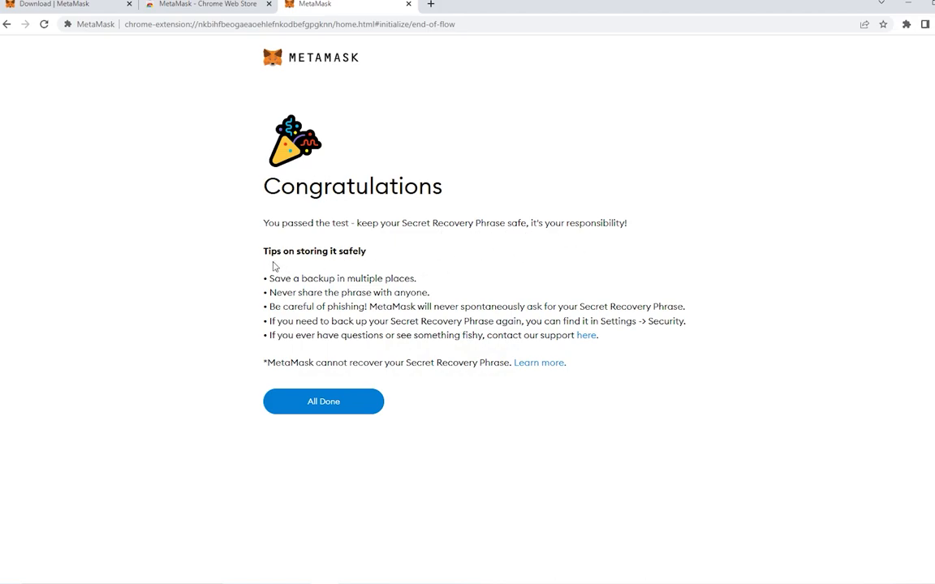
# Review the tips on storing the phrase safely, finish the wallet setup and dismiss the What's new notice.
pyautogui.moveTo(267, 255); pyautogui.dragTo(396, 259)
pyautogui.click(399, 259)
pyautogui.moveTo(615, 350); pyautogui.dragTo(240, 280)
pyautogui.click(494, 298)
pyautogui.click(344, 412)
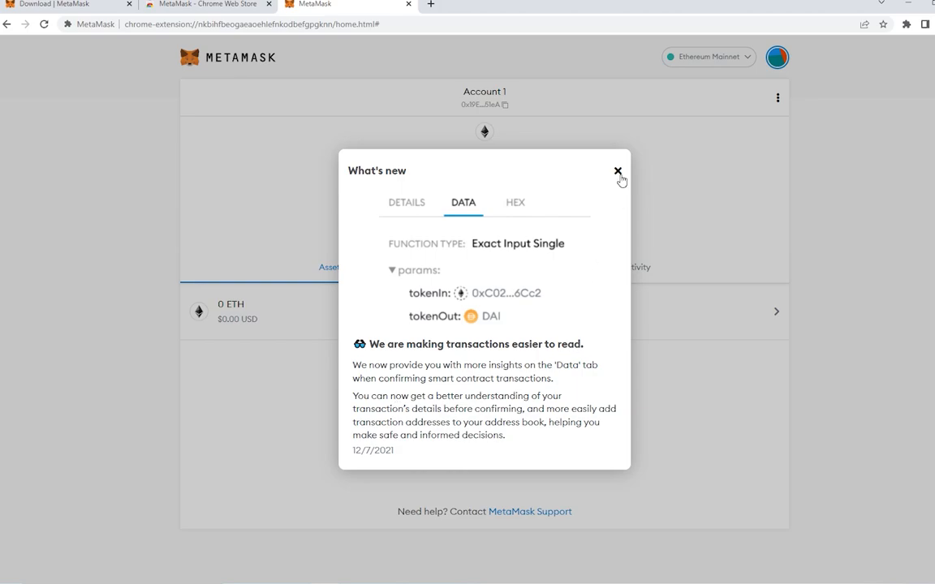
pyautogui.click(617, 170)
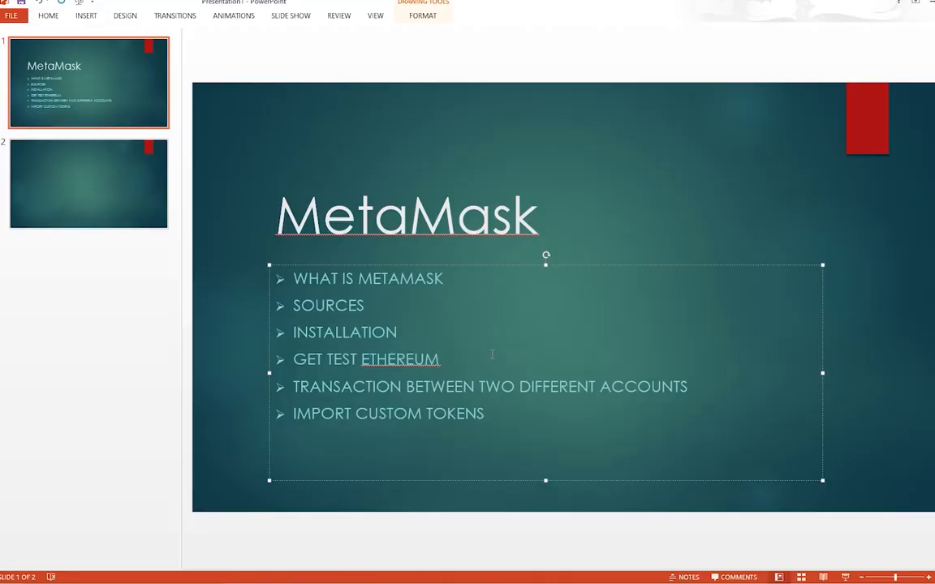
# Highlight the GET TEST ETHEREUM agenda item on the MetaMask slide in PowerPoint.
pyautogui.moveTo(439, 359); pyautogui.dragTo(291, 358)
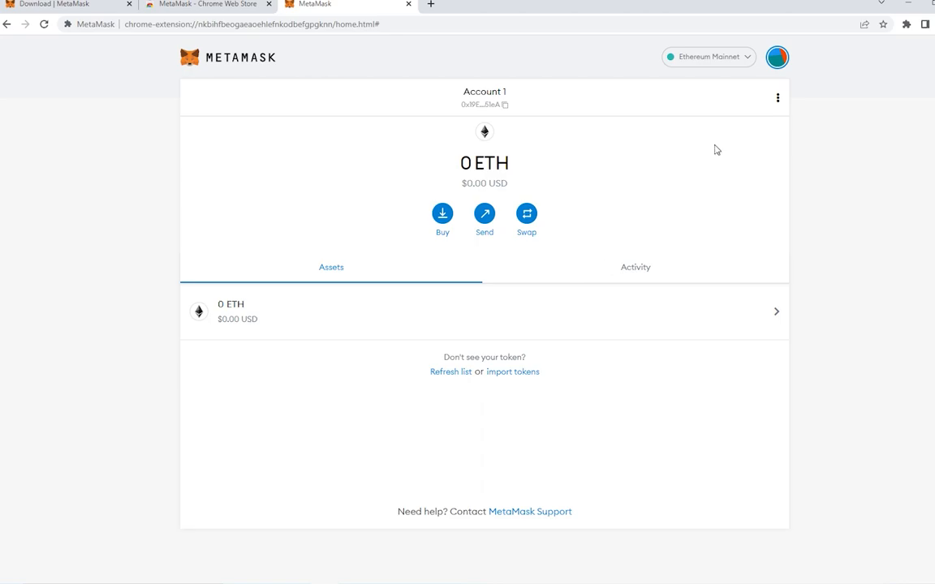
# In MetaMask, turn on Show test networks in the advanced settings and return to the wallet's account page.
pyautogui.click(712, 59)
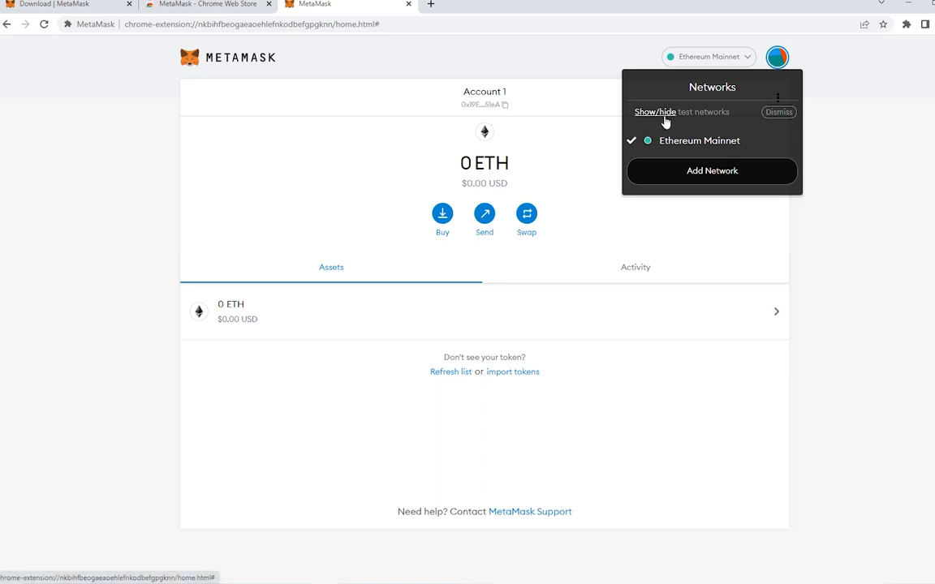
pyautogui.click(664, 120)
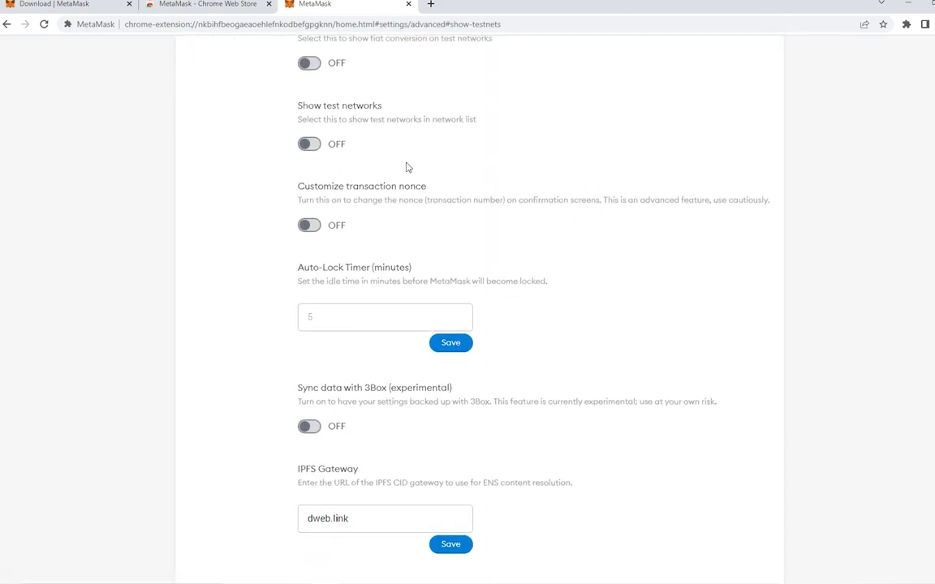
pyautogui.scroll(1, 408, 167)
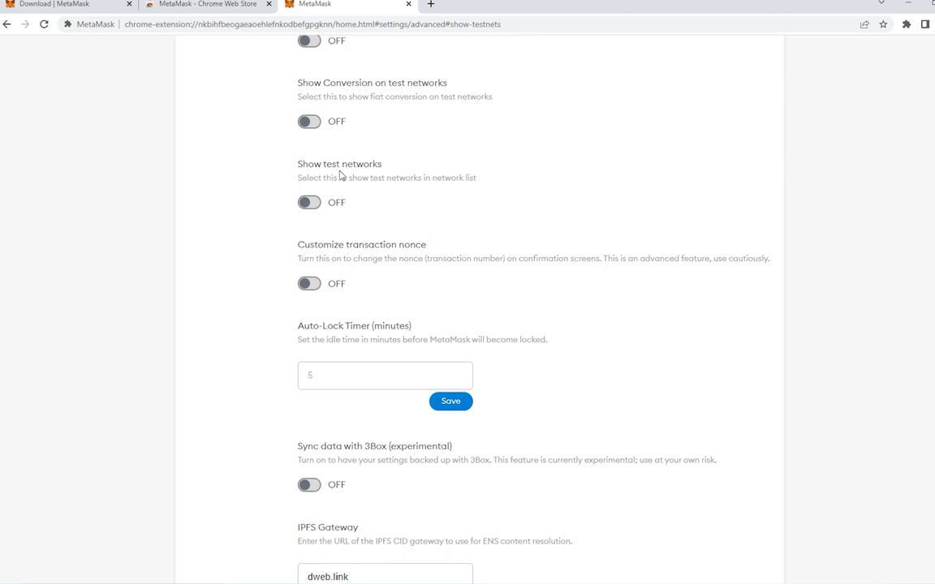
pyautogui.click(309, 203)
pyautogui.scroll(5, 328, 142)
pyautogui.click(7, 23)
# Switch the wallet from Ethereum Mainnet to the Rinkeby Test Network and check the account's ETH balance.
pyautogui.click(708, 56)
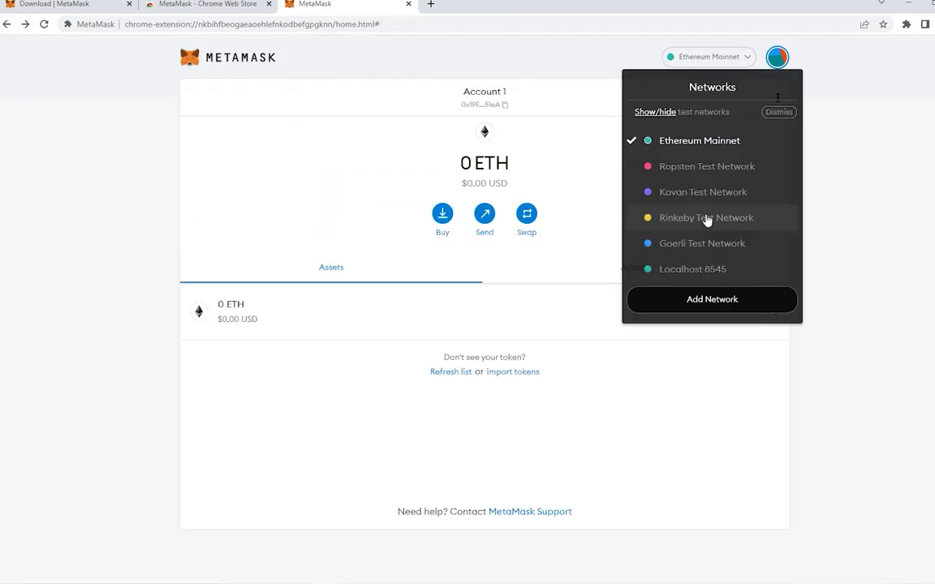
pyautogui.click(705, 344)
pyautogui.click(708, 57)
pyautogui.click(728, 221)
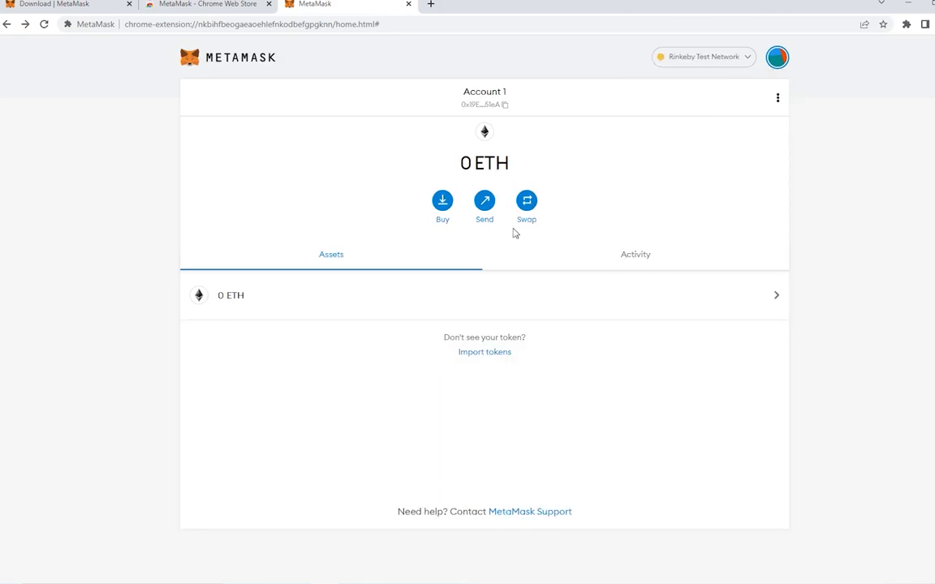
pyautogui.moveTo(410, 150); pyautogui.dragTo(523, 166)
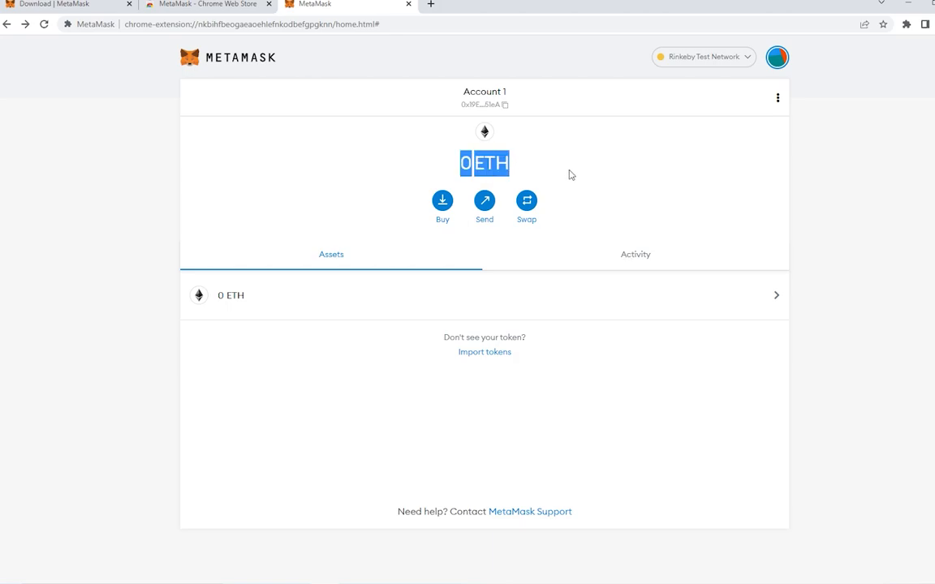
pyautogui.click(557, 164)
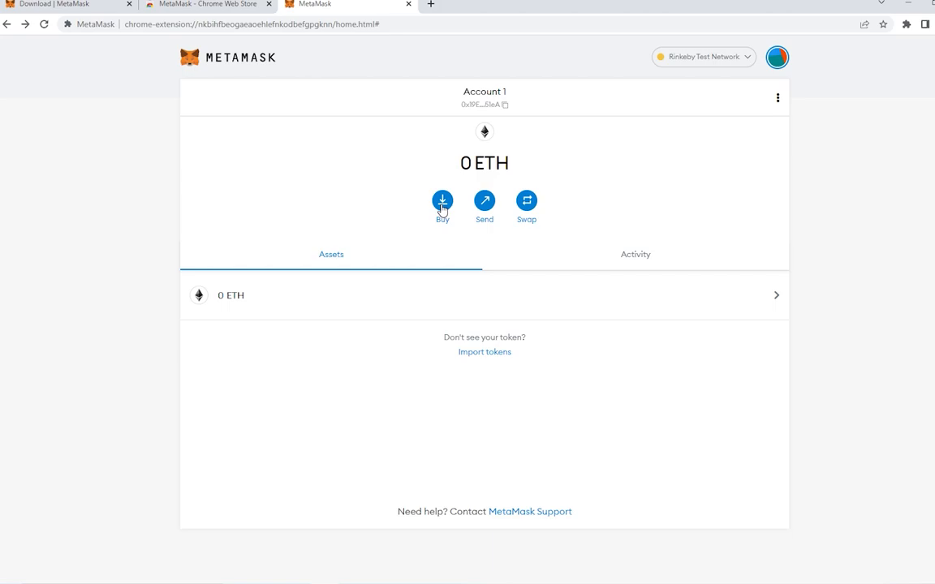
# Open the Rinkeby site through the Test Faucet deposit option and go to the social network URL field of its Crypto Faucet.
pyautogui.click(442, 208)
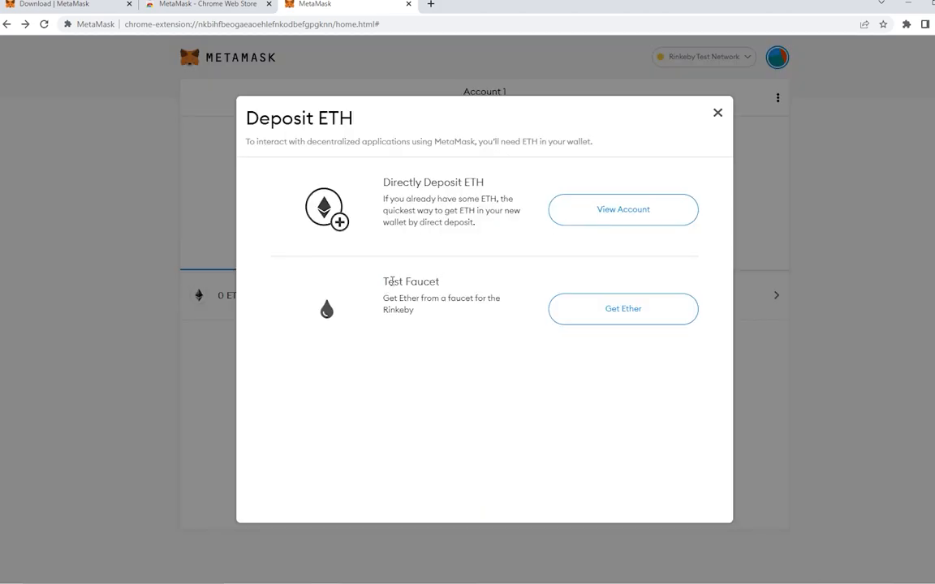
pyautogui.moveTo(383, 280); pyautogui.dragTo(453, 286)
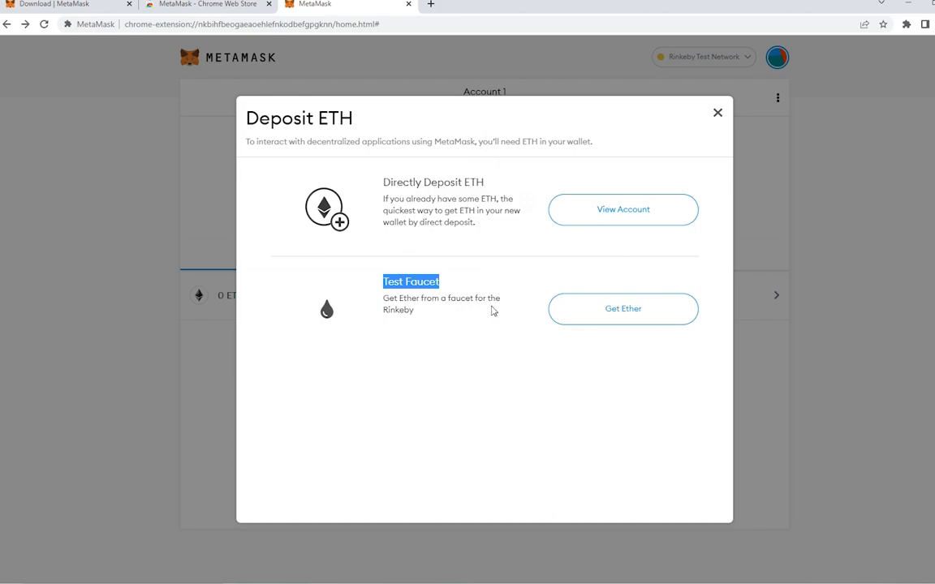
pyautogui.click(467, 357)
pyautogui.click(622, 314)
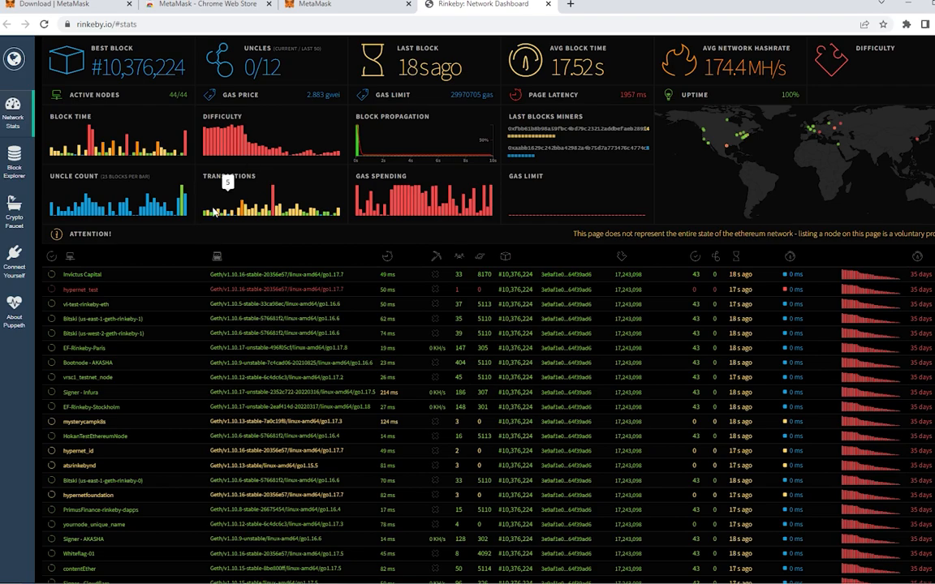
pyautogui.click(18, 224)
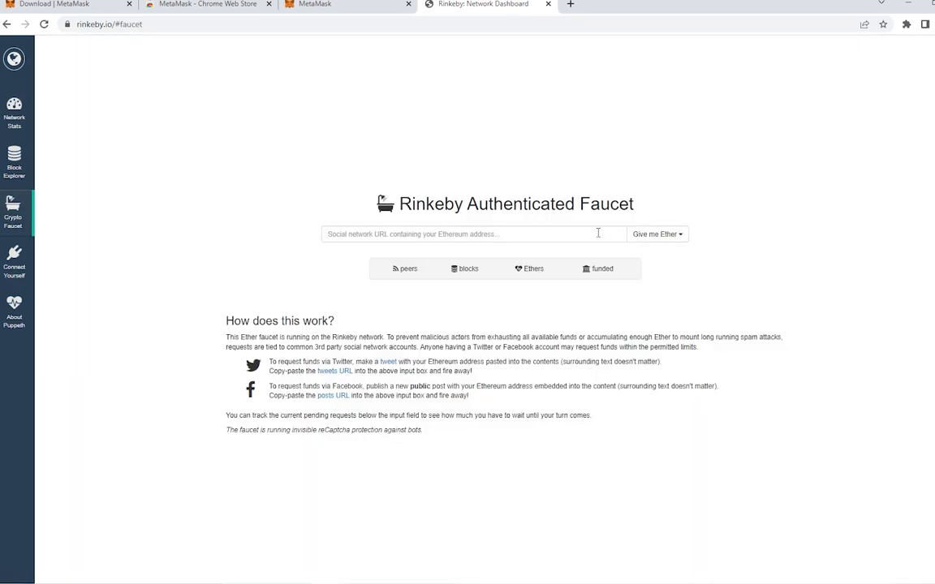
pyautogui.click(474, 235)
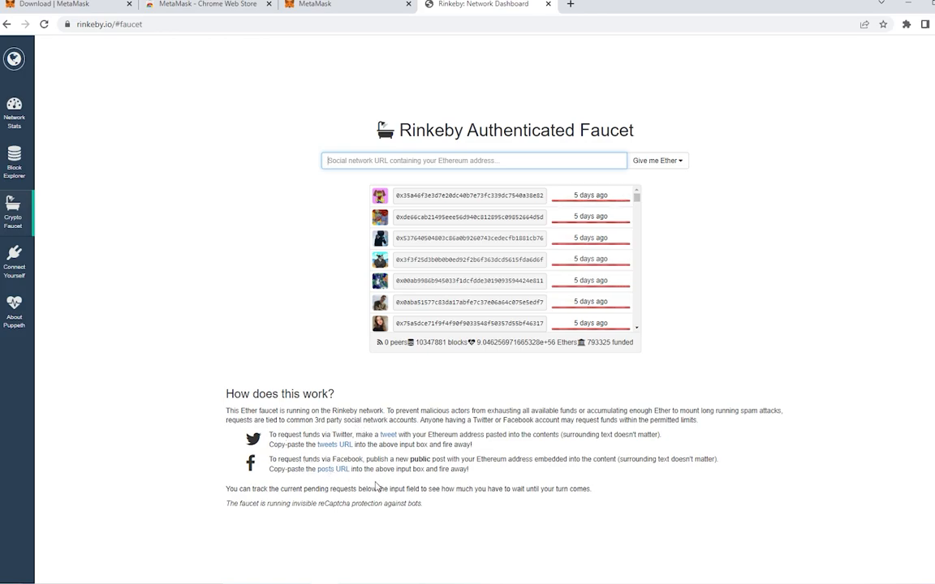
# Open the faucet's pre-filled tweet, find its placeholder address, and copy Account 1's wallet address from MetaMask.
pyautogui.click(383, 437)
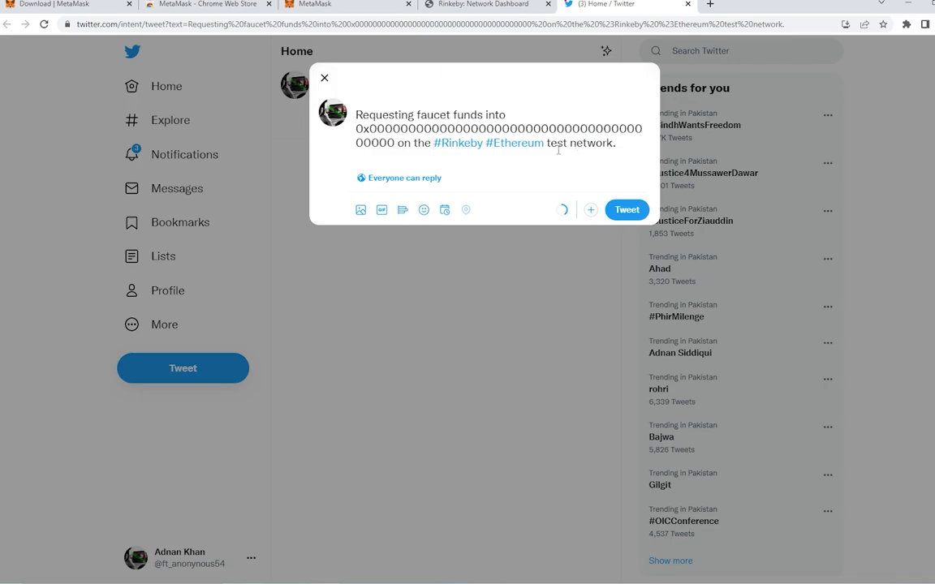
pyautogui.doubleClick(354, 131)
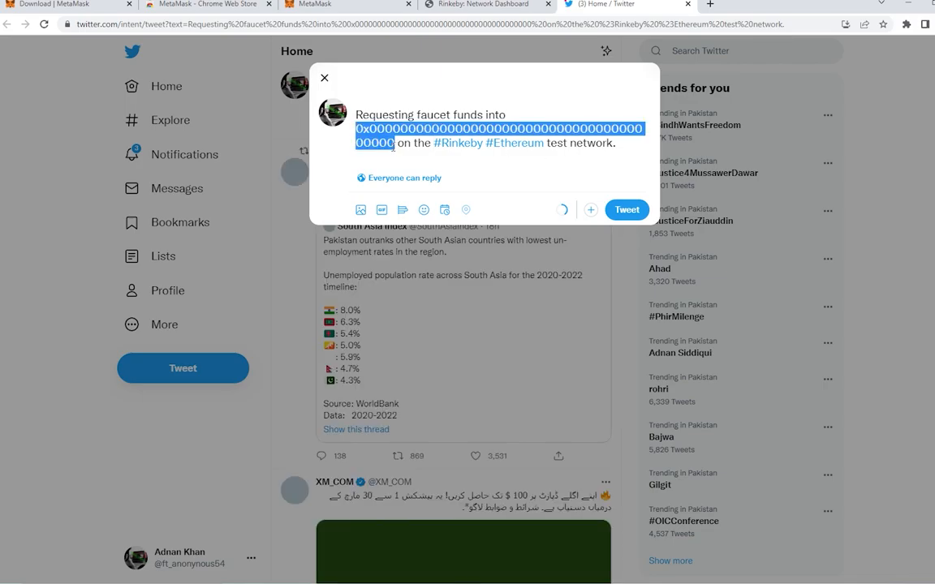
pyautogui.click(318, 4)
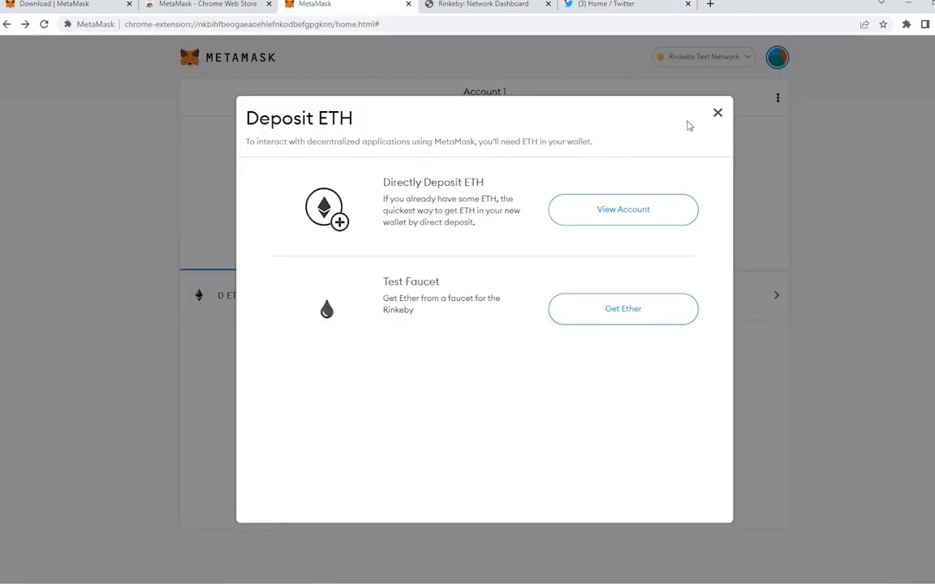
pyautogui.click(717, 114)
pyautogui.click(491, 106)
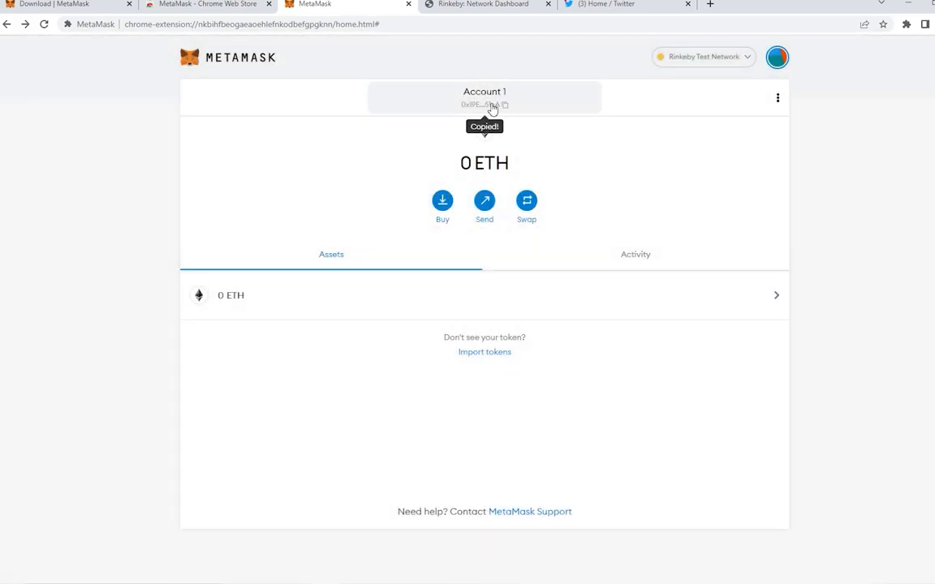
# Replace the placeholder address in the faucet request tweet with the copied wallet address and post the tweet.
pyautogui.click(466, 5)
pyautogui.click(580, 5)
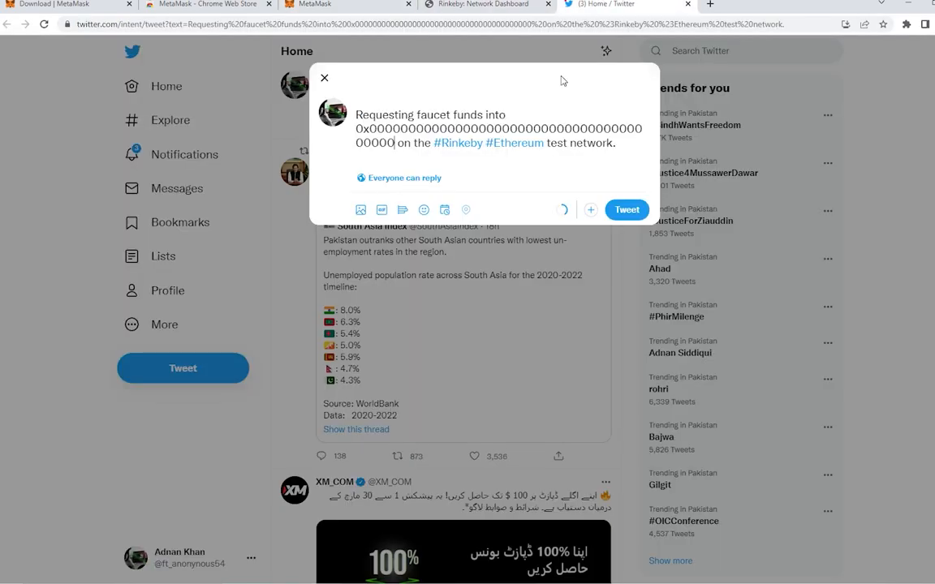
pyautogui.moveTo(395, 142); pyautogui.dragTo(348, 135)
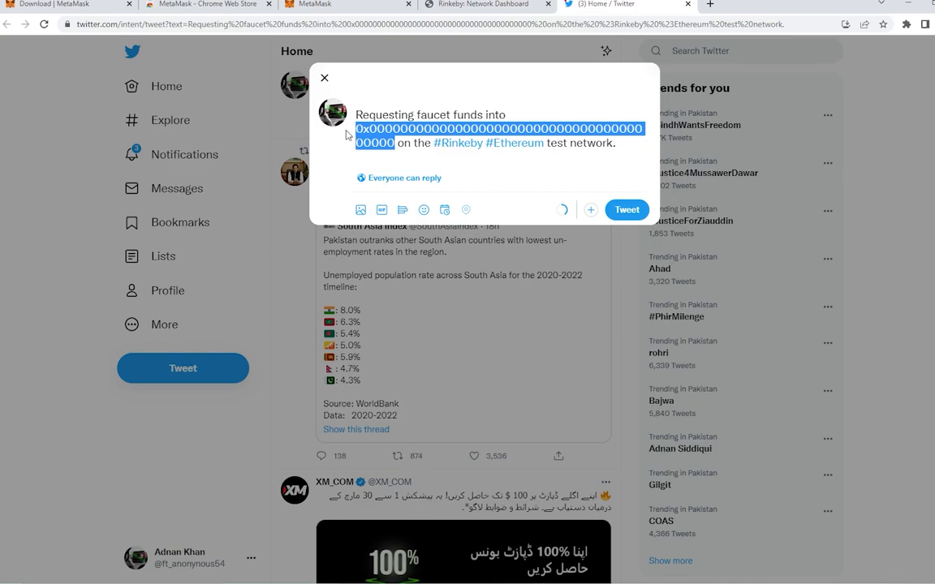
pyautogui.hotkey('ctrl', 'v')
pyautogui.click(629, 211)
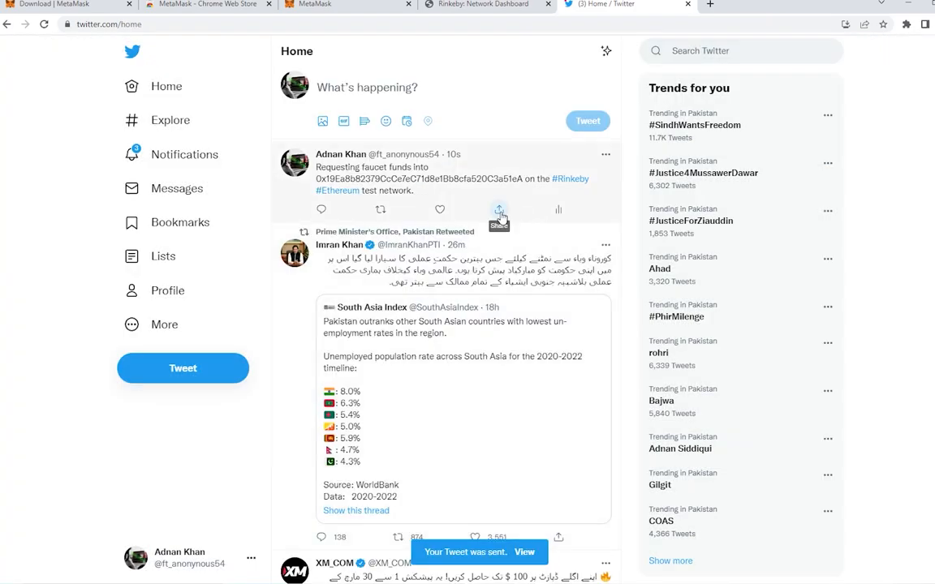
# Paste the posted tweet's link into the Rinkeby Authenticated Faucet's URL field and request 18.75 Ethers / 3 days.
pyautogui.click(500, 211)
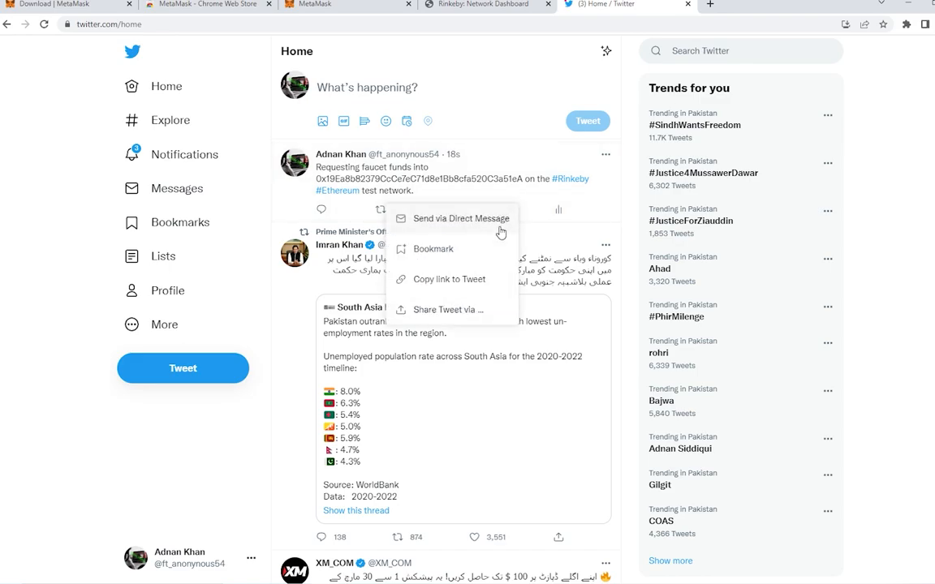
pyautogui.click(474, 279)
pyautogui.click(514, 4)
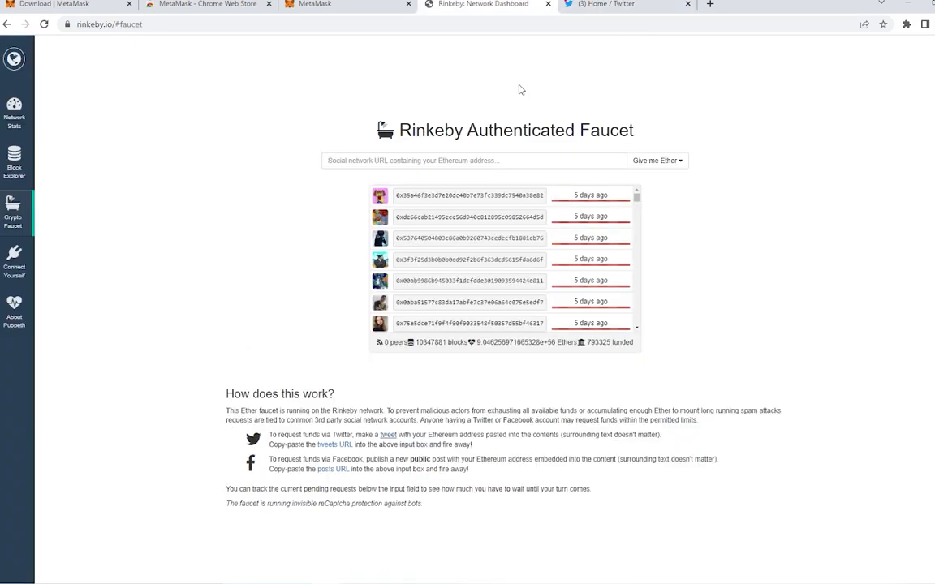
pyautogui.click(555, 161)
pyautogui.hotkey('ctrl', 'v')
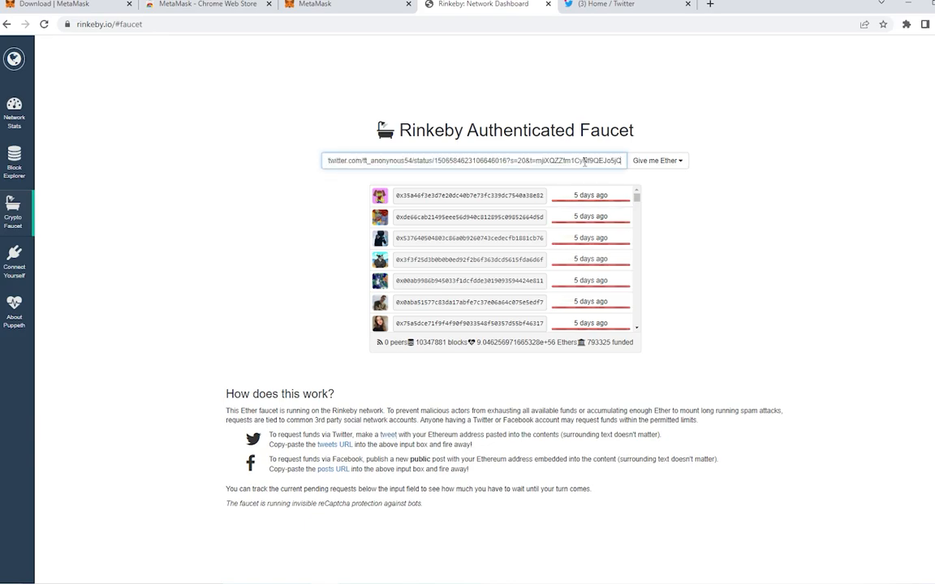
pyautogui.click(667, 163)
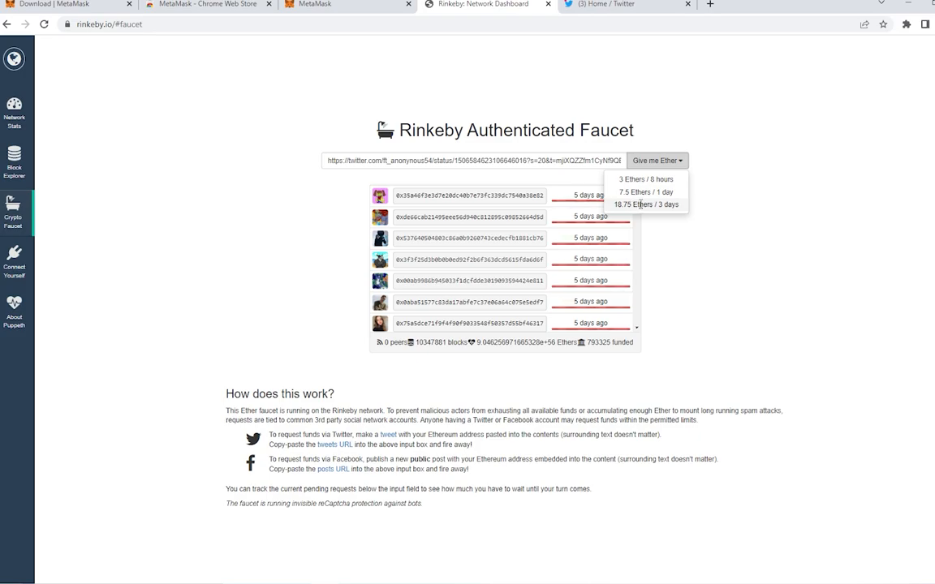
pyautogui.click(641, 204)
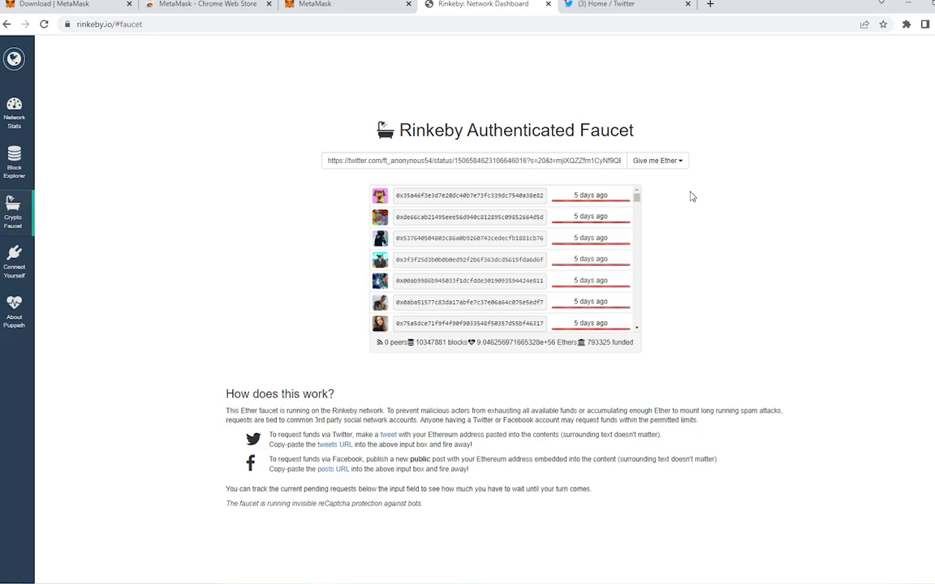
pyautogui.click(710, 4)
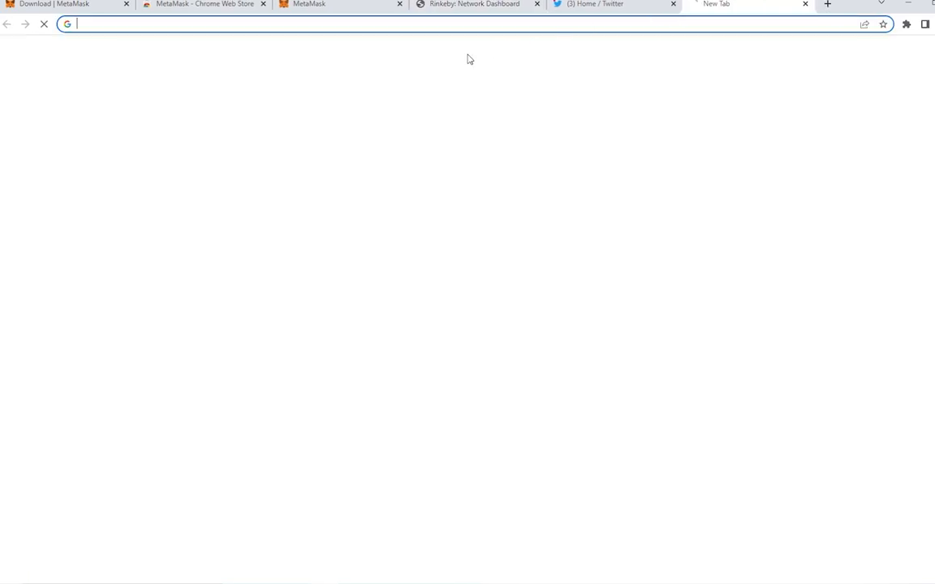
pyautogui.click(225, 24)
pyautogui.write('h')
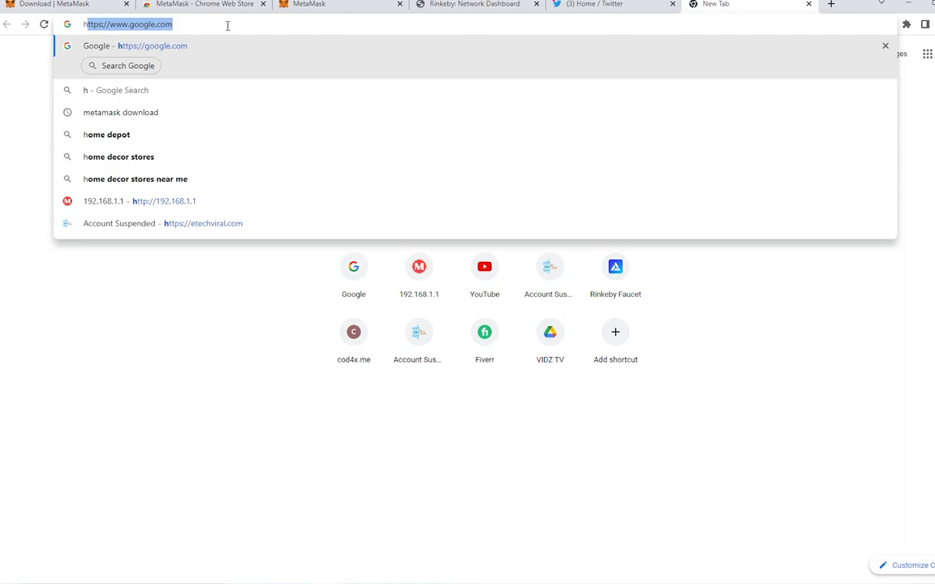
pyautogui.write('ttps://rinkebyfaucet.com')
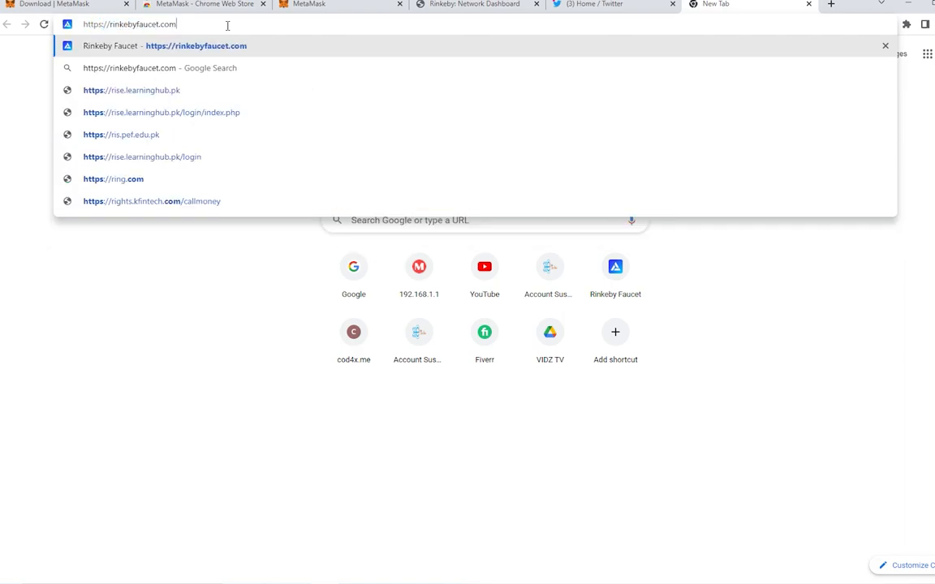
pyautogui.press('Return')
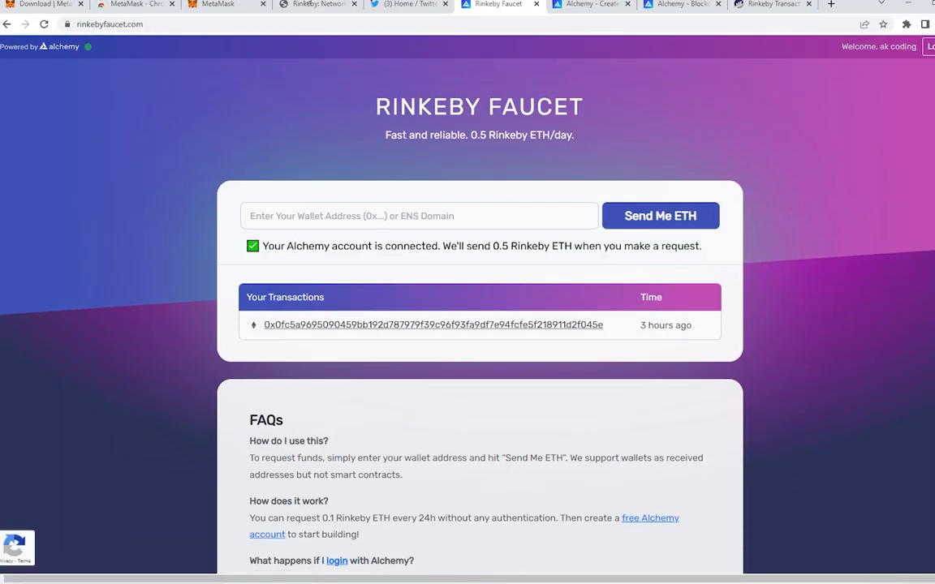
# Try to request test ETH from Rinkeby Faucet using Account 1's wallet address copied from MetaMask.
pyautogui.click(217, 4)
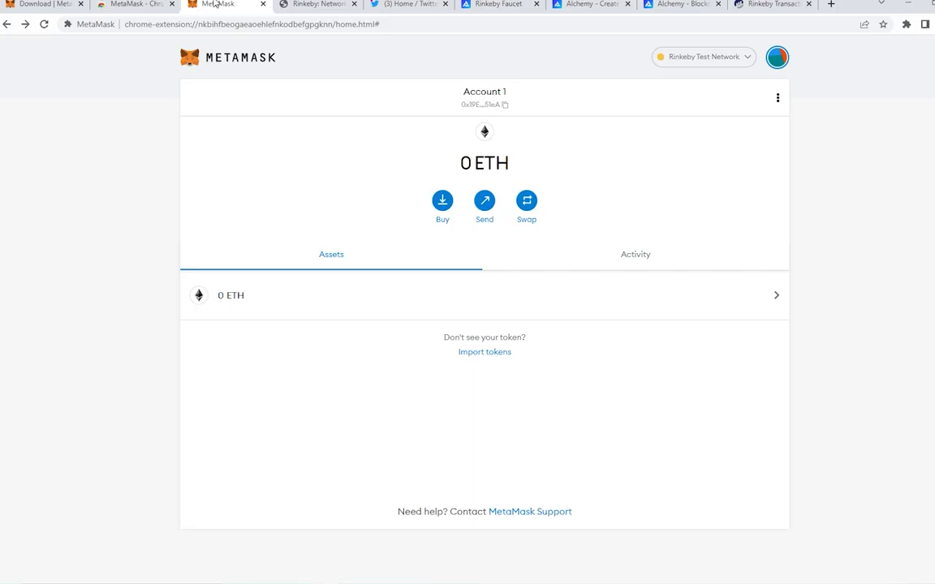
pyautogui.click(487, 107)
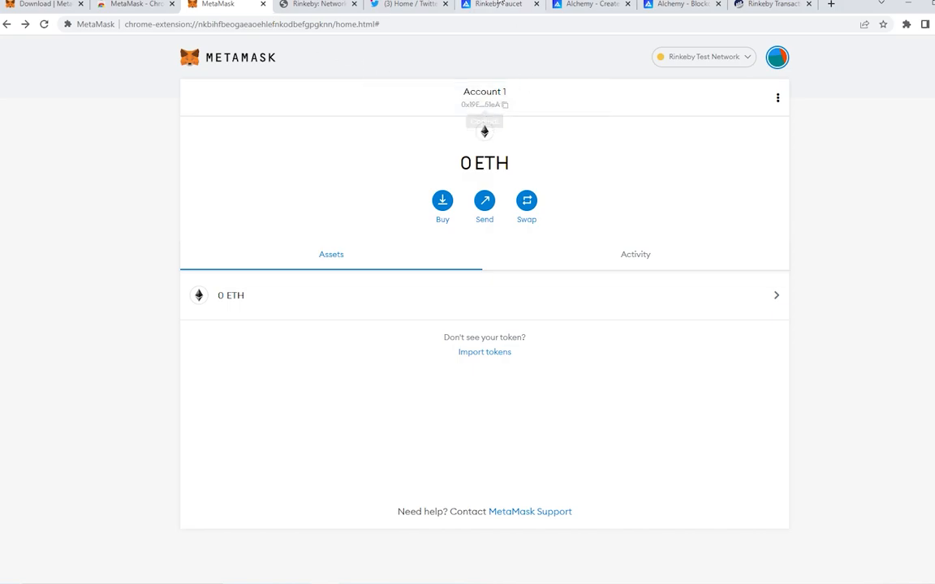
pyautogui.click(495, 4)
pyautogui.click(498, 221)
pyautogui.hotkey('ctrl', 'v')
pyautogui.click(674, 219)
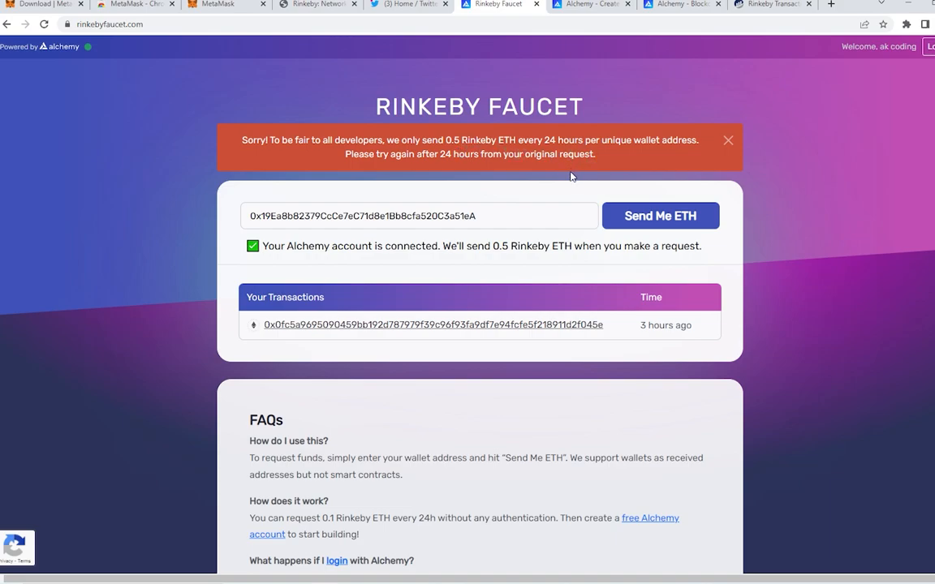
# Check the time of the previous faucet transaction and the submitted address, and view Account 1's balance in MetaMask in Firefox.
pyautogui.moveTo(639, 324); pyautogui.dragTo(707, 333)
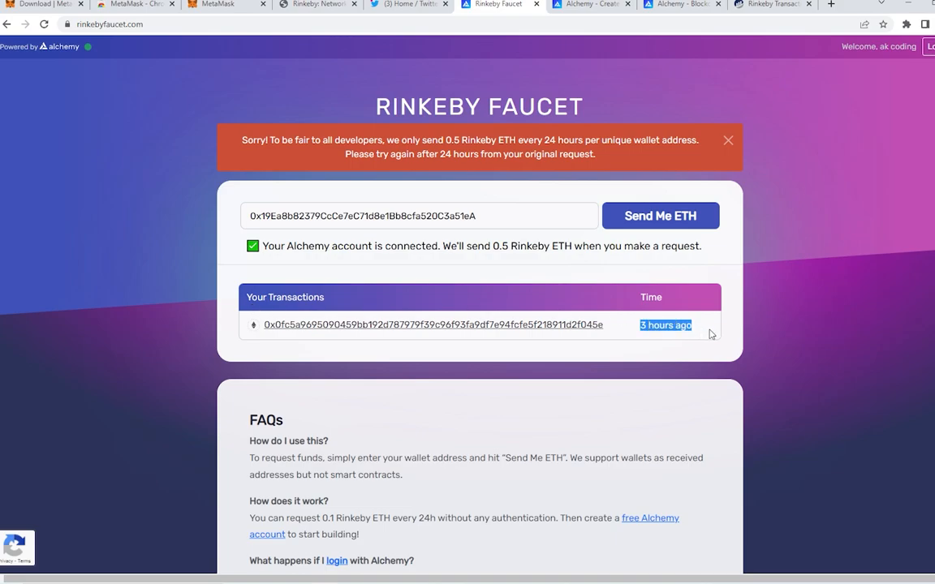
pyautogui.click(709, 331)
pyautogui.moveTo(486, 215); pyautogui.dragTo(274, 192)
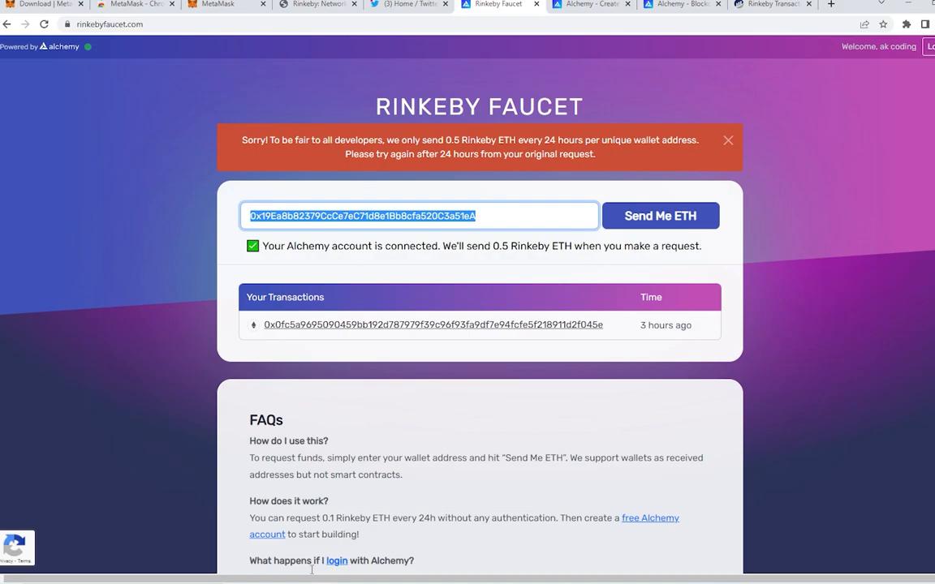
pyautogui.click(799, 236)
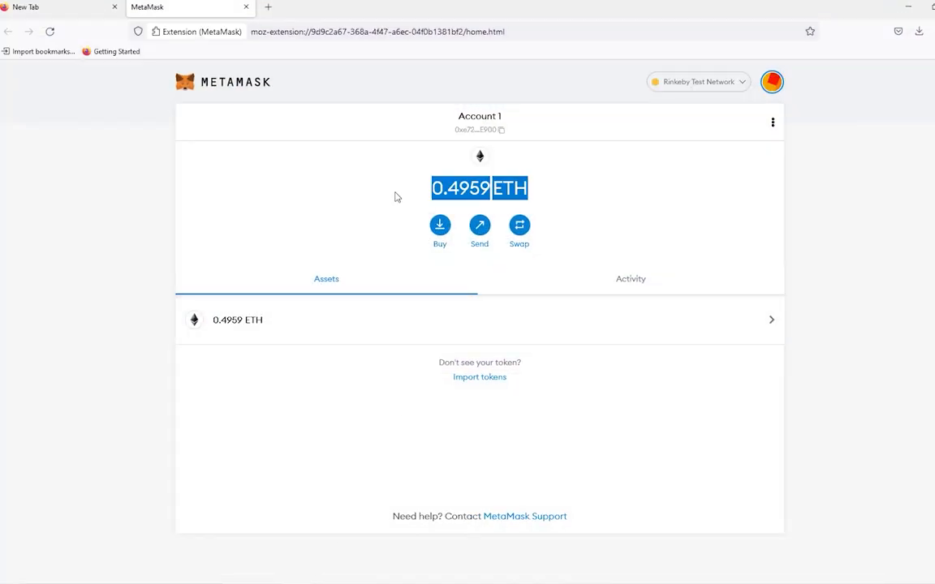
pyautogui.click(544, 173)
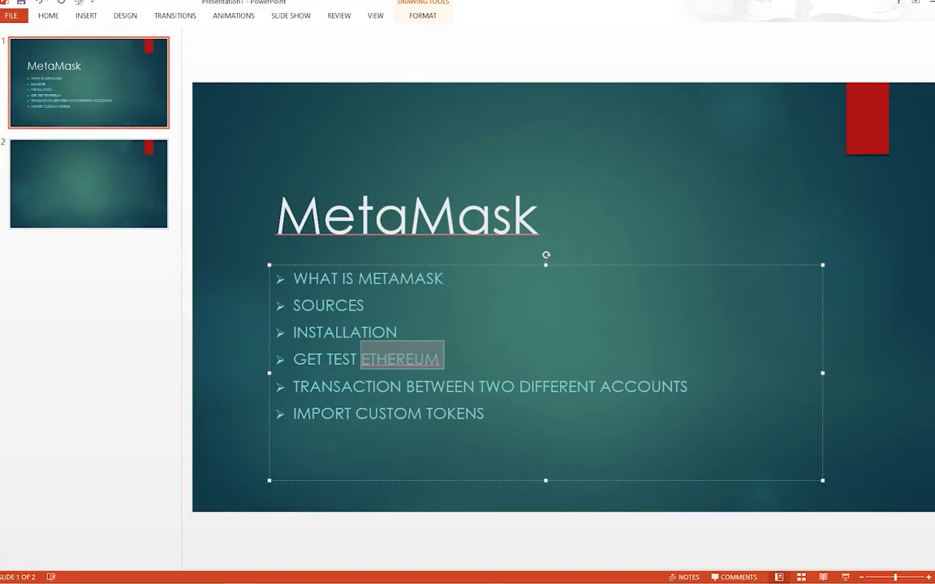
# In PowerPoint, highlight the agenda items GET TEST ETHEREUM and TRANSACTION BETWEEN TWO DIFFERENT ACCOUNTS on the MetaMask slide.
pyautogui.moveTo(359, 359); pyautogui.dragTo(293, 358)
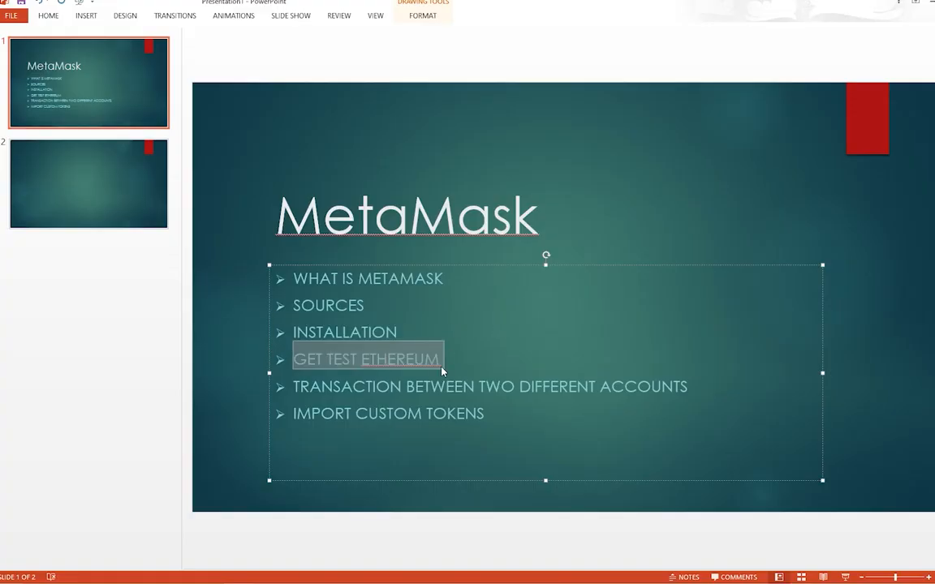
pyautogui.click(467, 351)
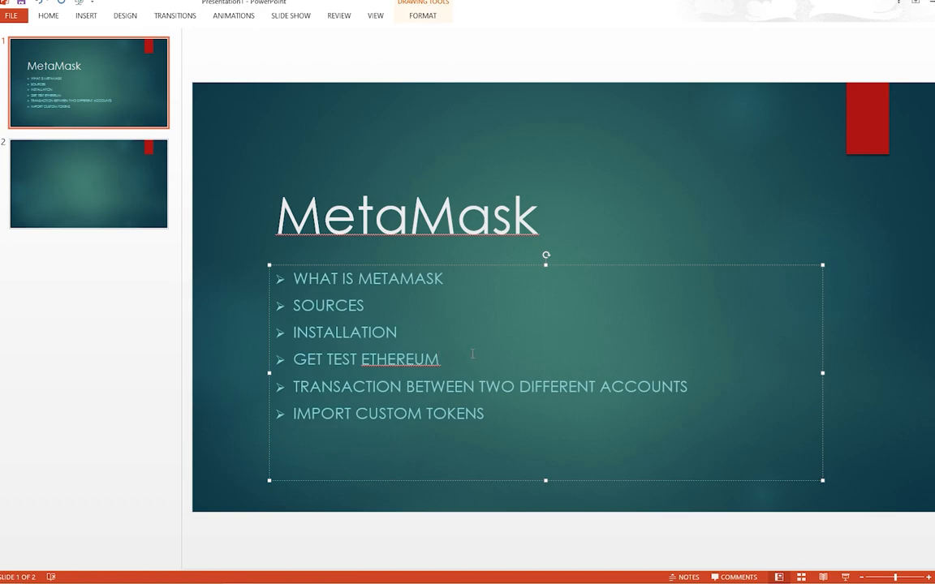
pyautogui.moveTo(295, 389); pyautogui.dragTo(703, 386)
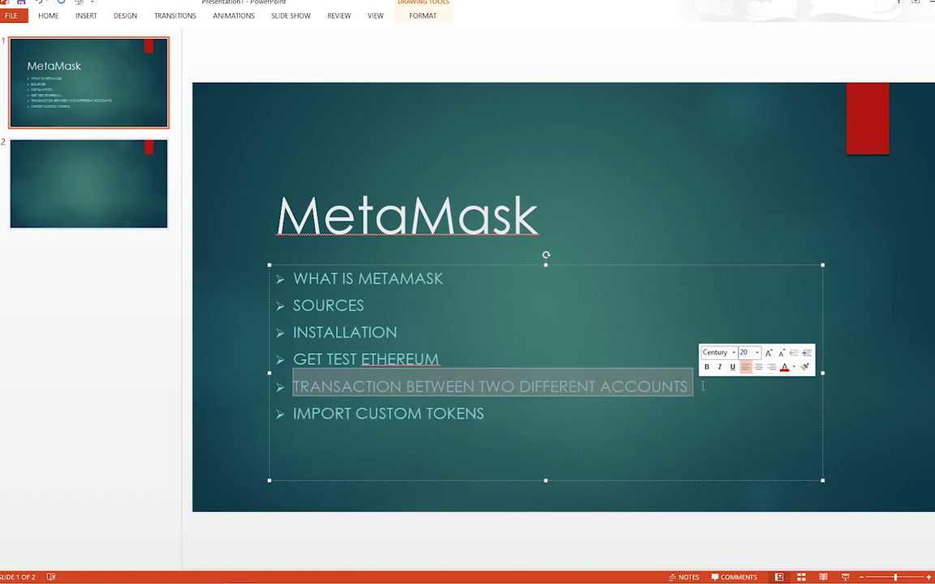
pyautogui.click(702, 407)
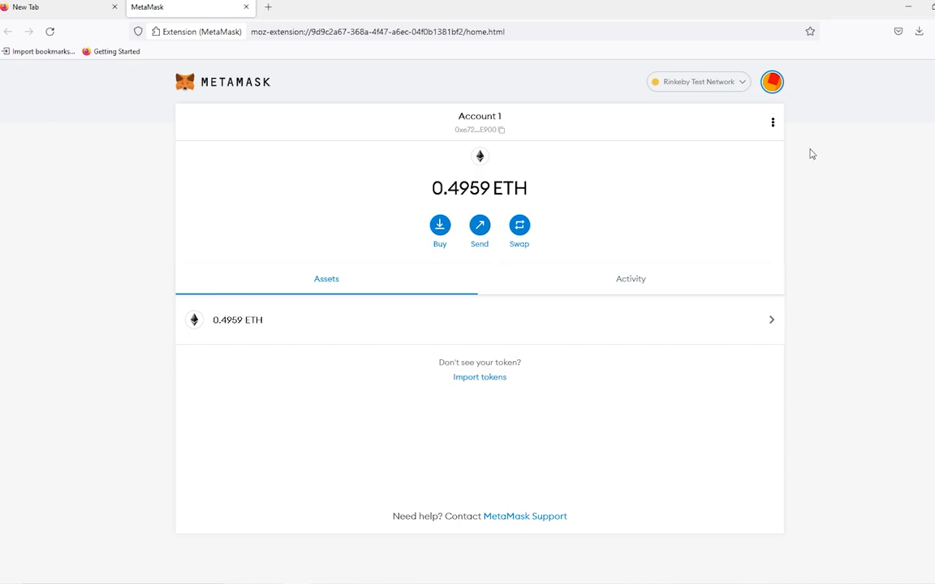
# In MetaMask in Firefox, create a new account named myPersonalWallet.
pyautogui.click(771, 82)
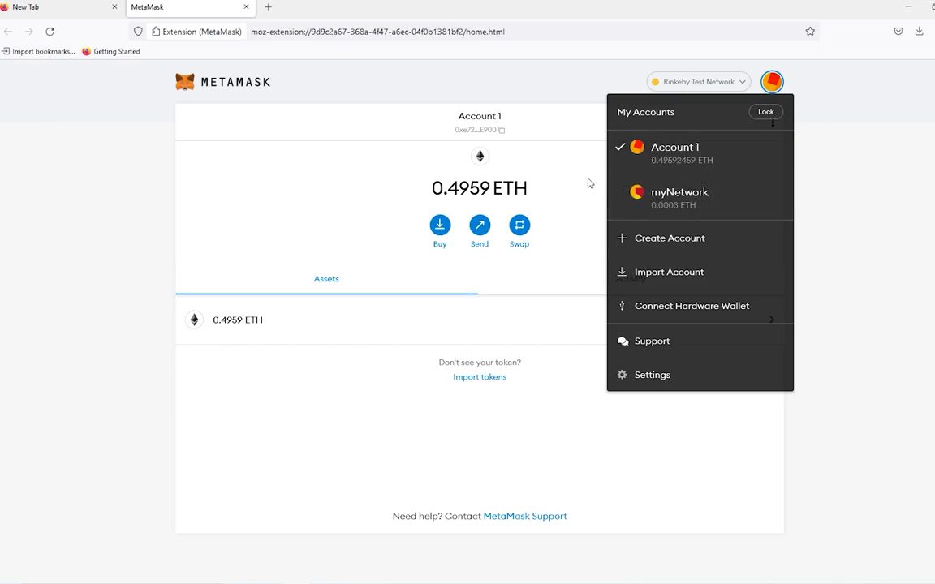
pyautogui.click(633, 246)
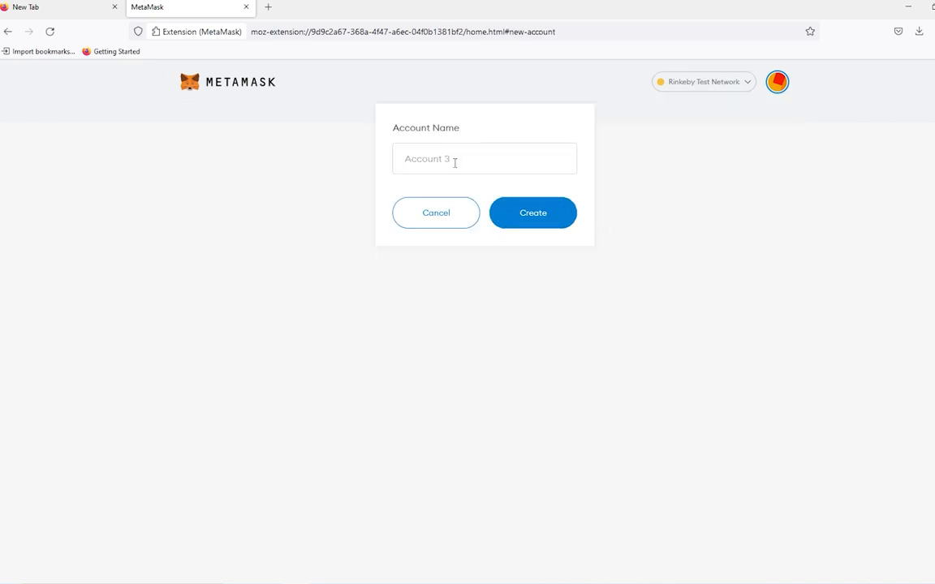
pyautogui.write('myPersonalWal;l')
pyautogui.click(568, 206)
# Switch back to Account 1 and start a transfer between own accounts with myPersonalWallet as the recipient.
pyautogui.click(773, 81)
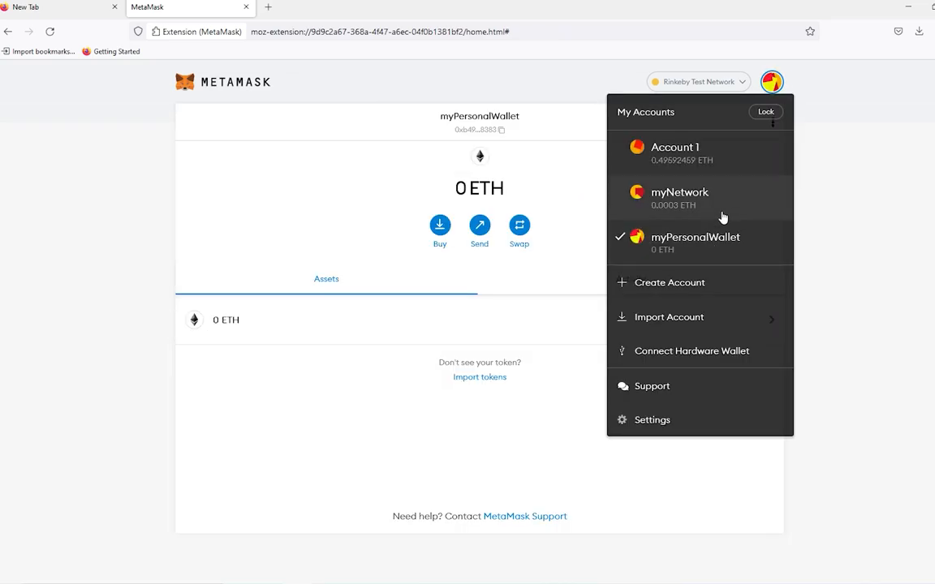
pyautogui.click(677, 166)
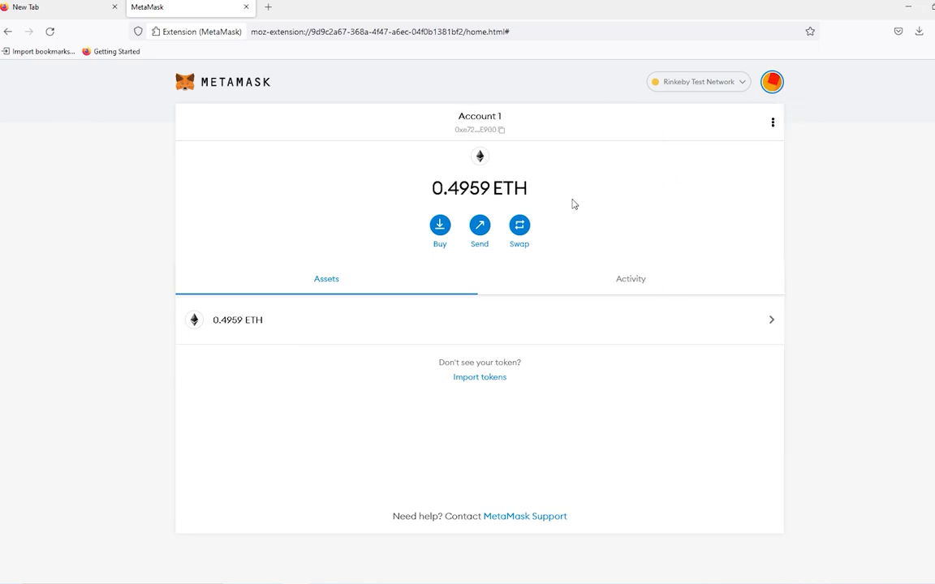
pyautogui.click(481, 228)
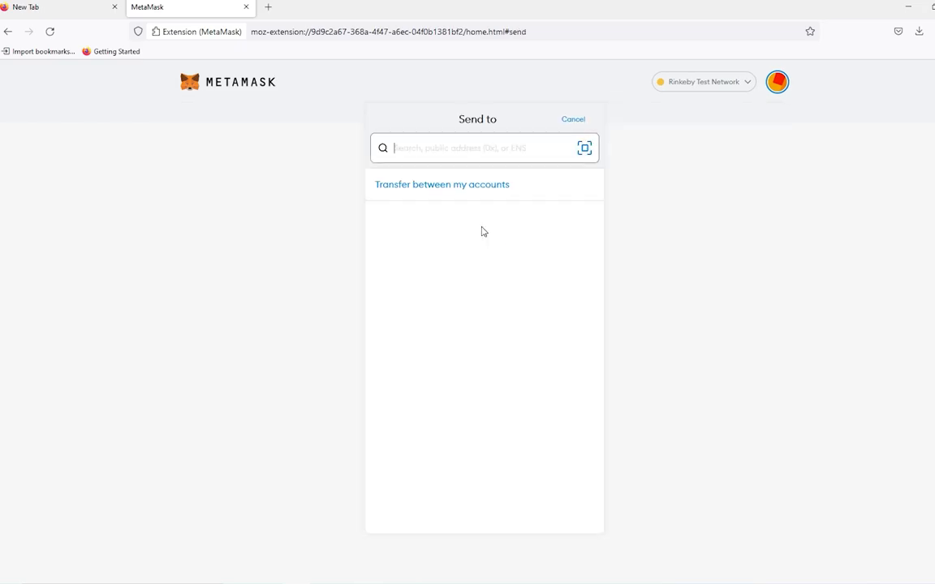
pyautogui.click(479, 190)
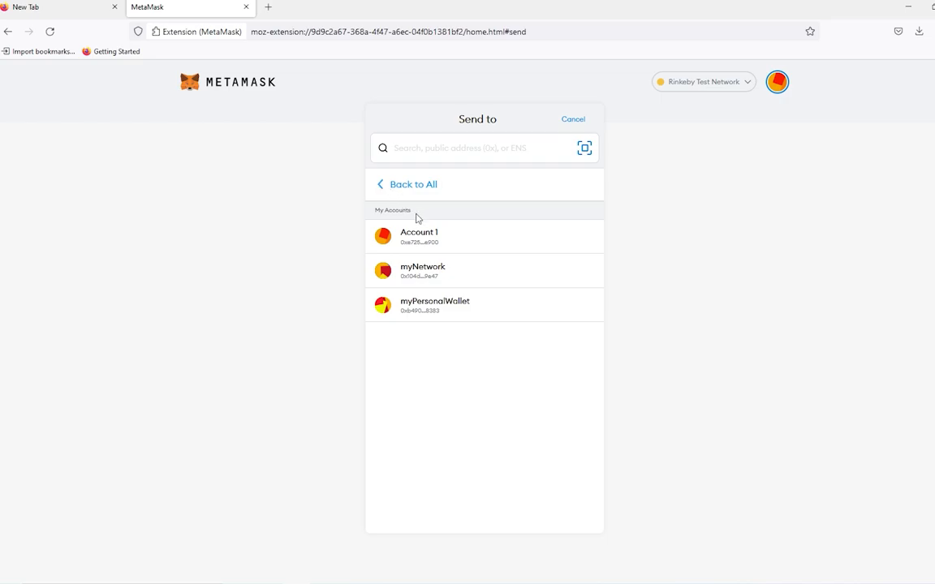
pyautogui.click(444, 305)
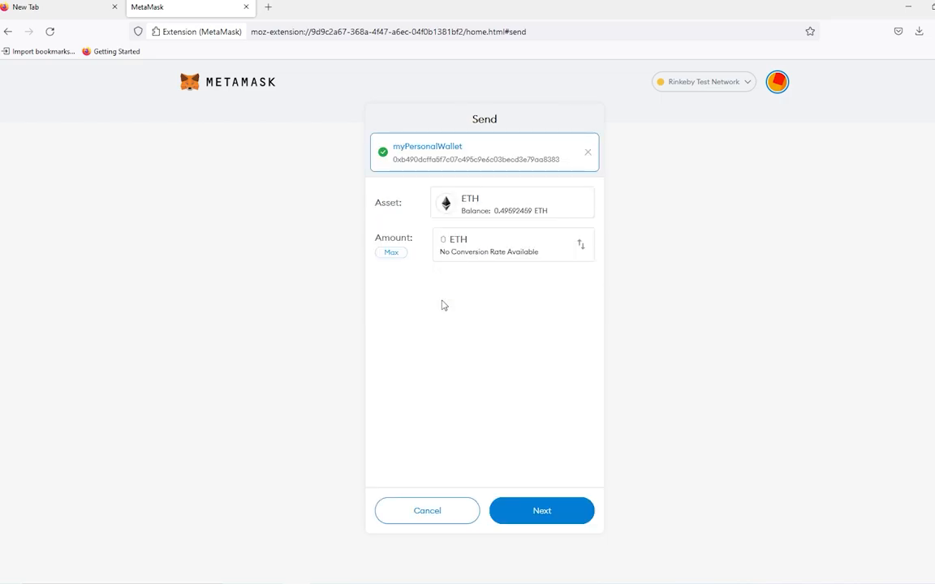
# Set the amount to 0.002 ETH and continue to the transaction's confirmation page.
pyautogui.click(477, 247)
pyautogui.write('0.002')
pyautogui.click(533, 515)
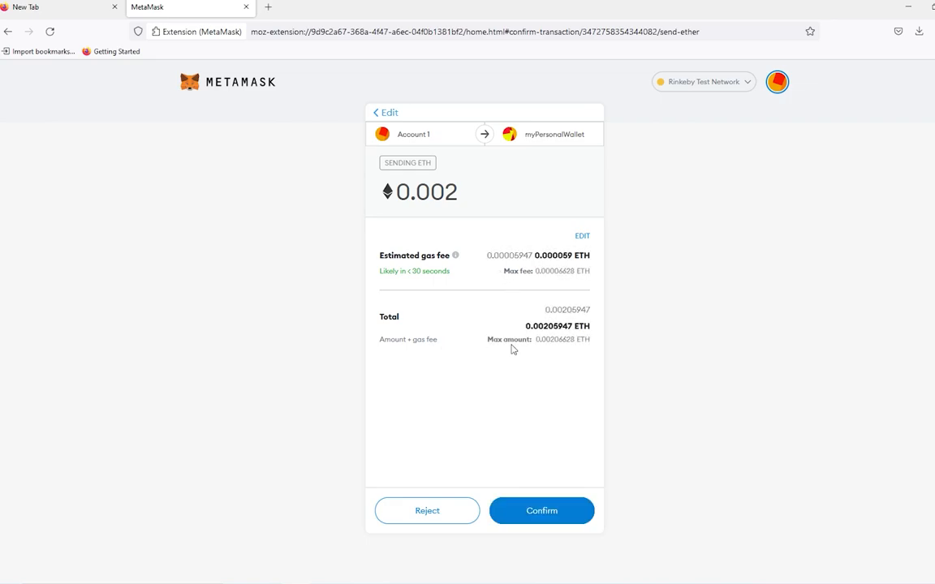
# Review the transaction's maximum amount and confirm sending 0.002 ETH from Account 1 to myPersonalWallet.
pyautogui.moveTo(535, 344); pyautogui.dragTo(588, 349)
pyautogui.click(589, 369)
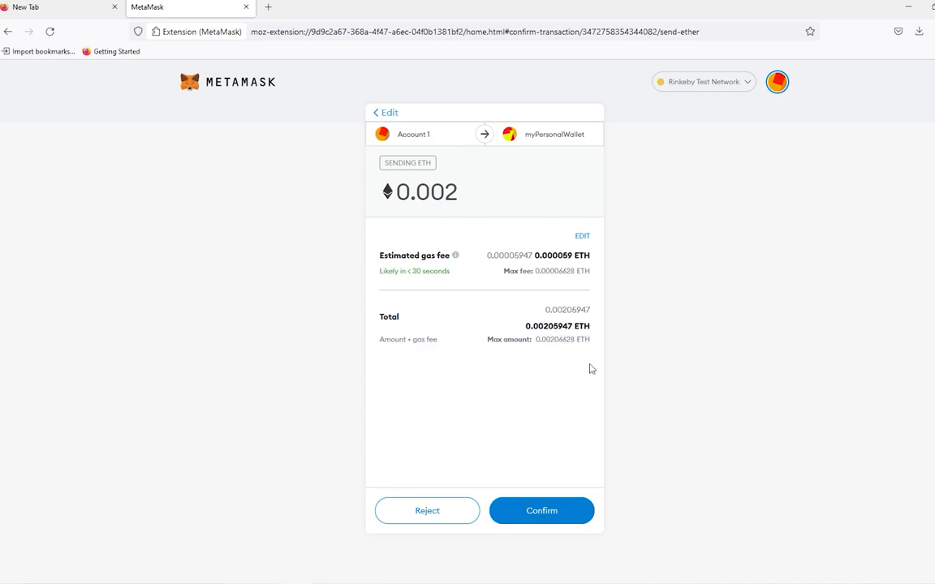
pyautogui.click(564, 518)
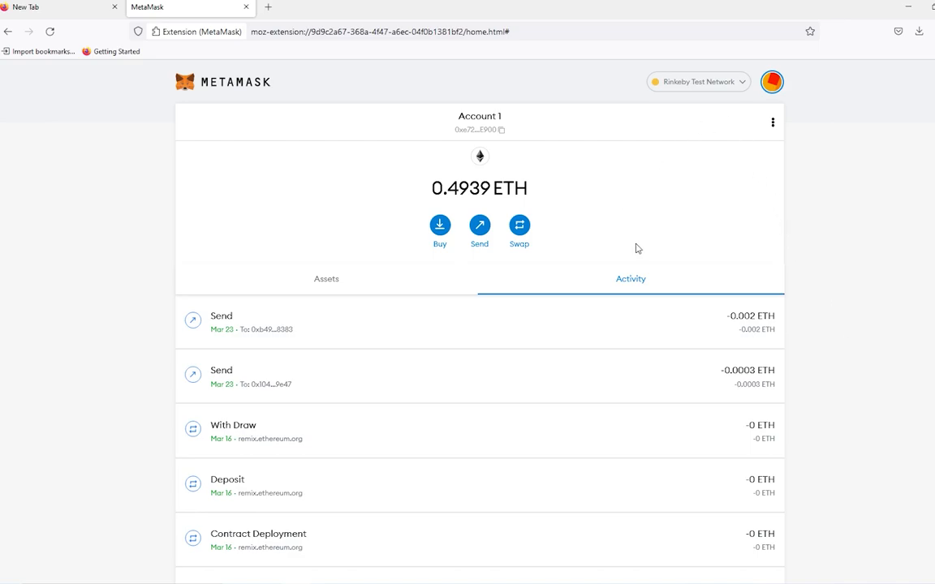
# Switch to myPersonalWallet, check its balance and assets, and return to Account 1.
pyautogui.click(772, 82)
pyautogui.click(716, 241)
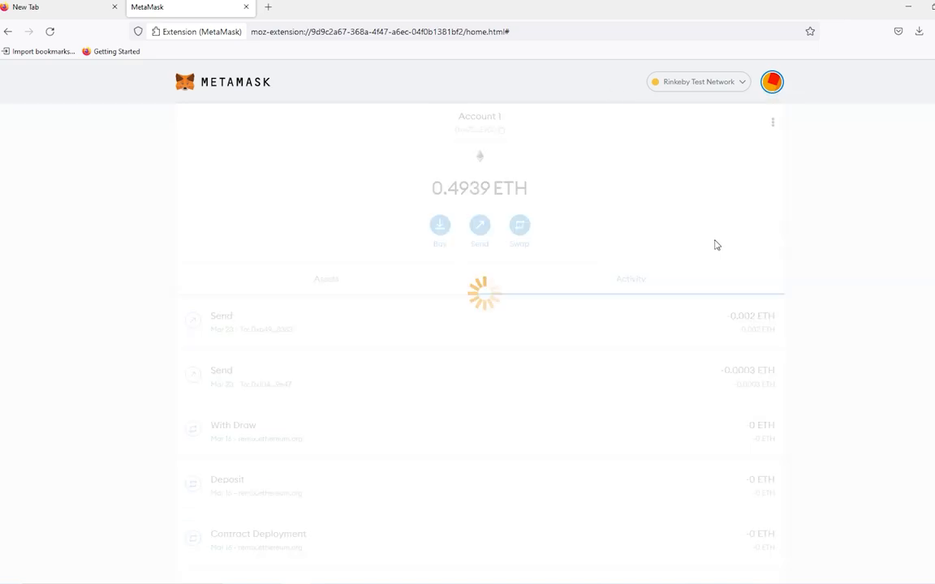
pyautogui.moveTo(437, 188); pyautogui.dragTo(522, 191)
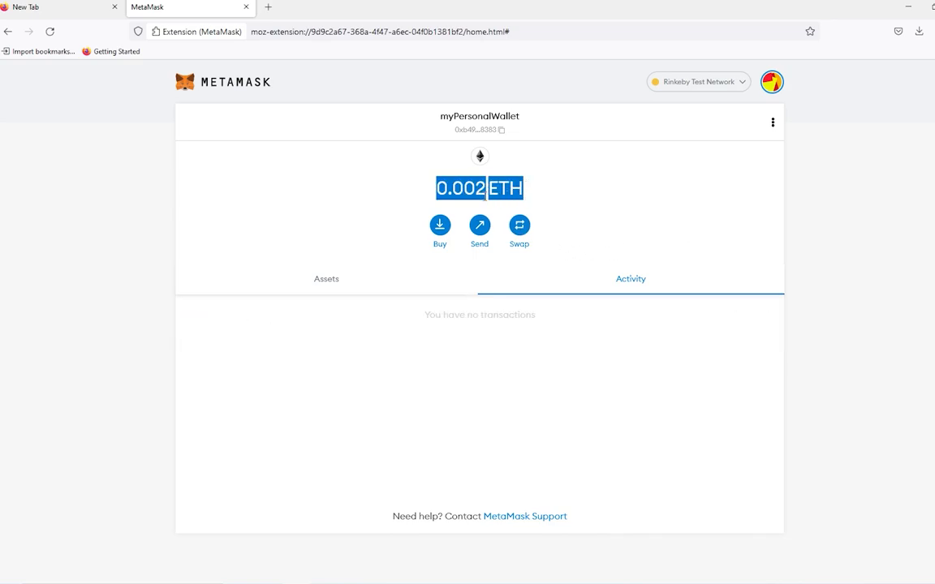
pyautogui.click(376, 278)
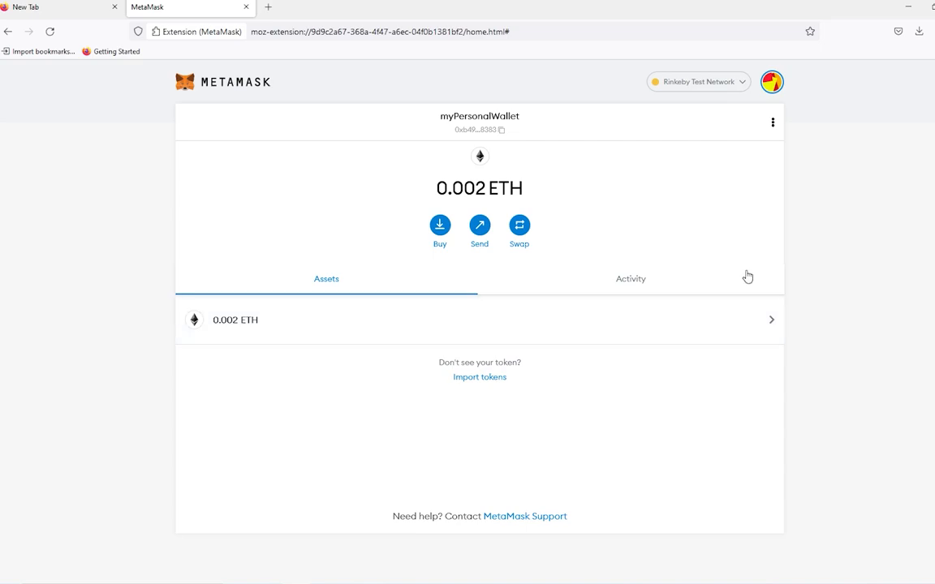
pyautogui.click(772, 81)
pyautogui.click(726, 156)
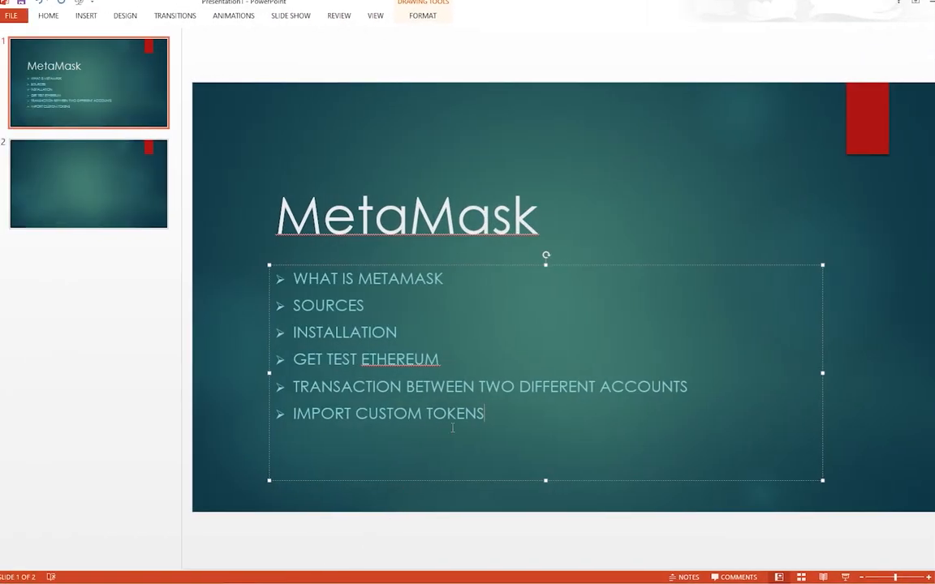
# In PowerPoint, highlight the agenda item IMPORT CUSTOM TOKENS on the MetaMask slide.
pyautogui.moveTo(502, 414); pyautogui.dragTo(294, 413)
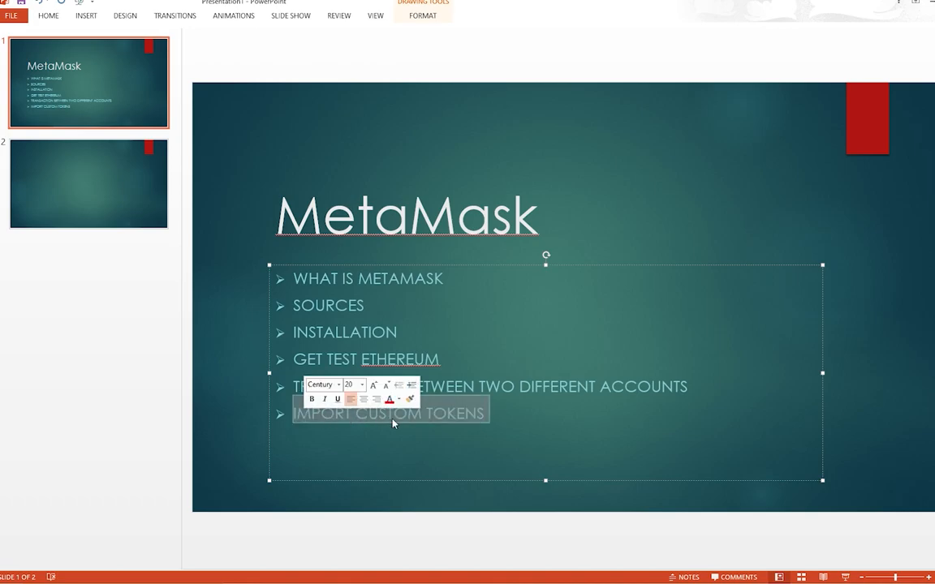
pyautogui.click(523, 417)
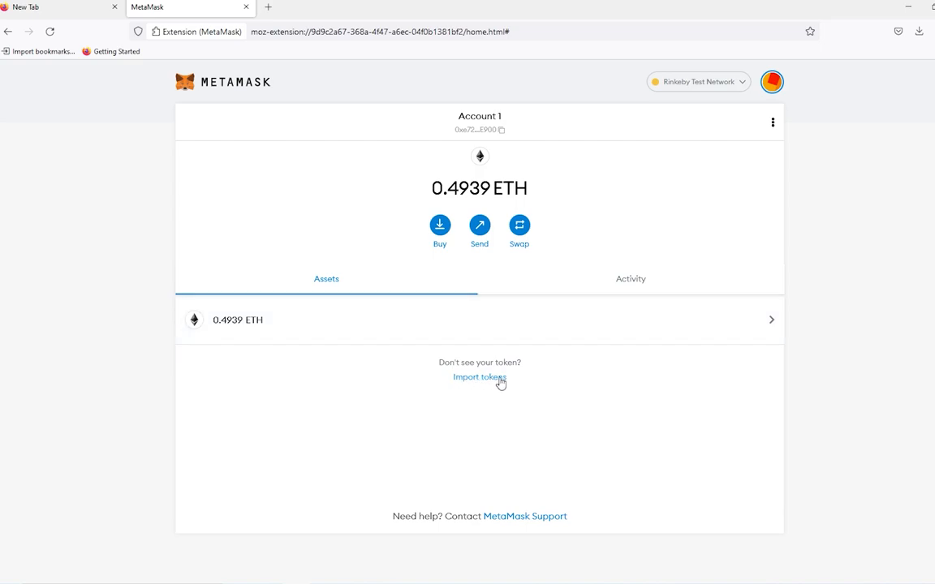
# In MetaMask in Firefox, switch the network to Ethereum Mainnet and open the token search for importing tokens.
pyautogui.click(724, 84)
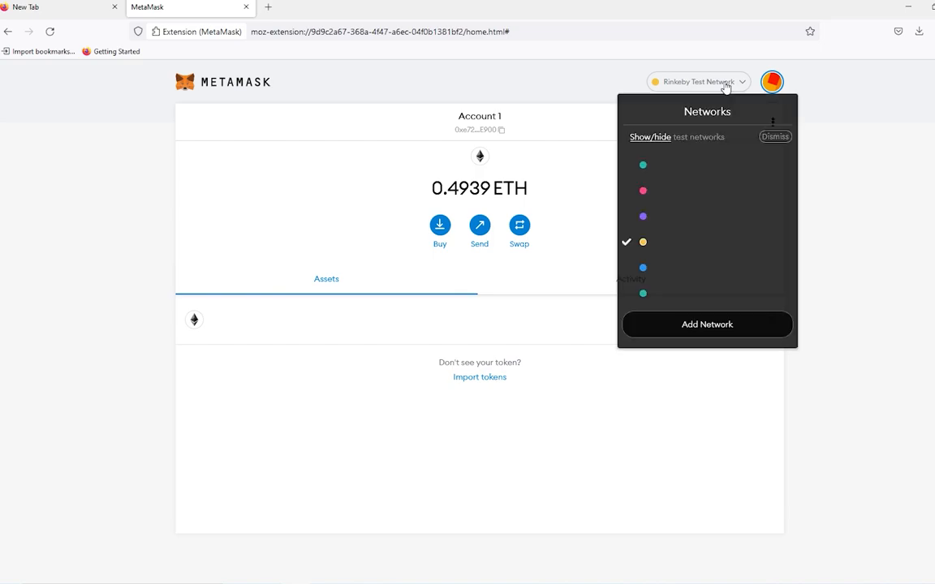
pyautogui.click(714, 168)
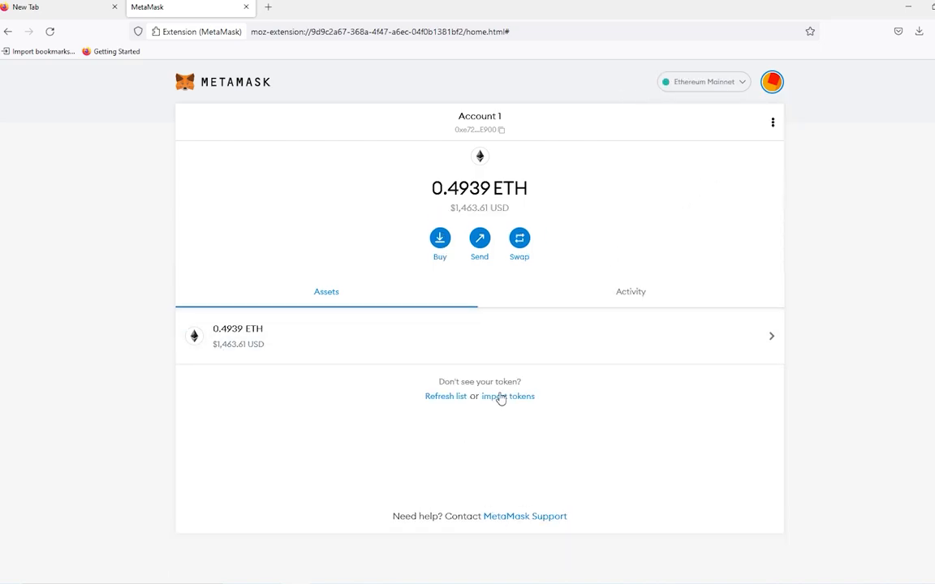
pyautogui.click(515, 403)
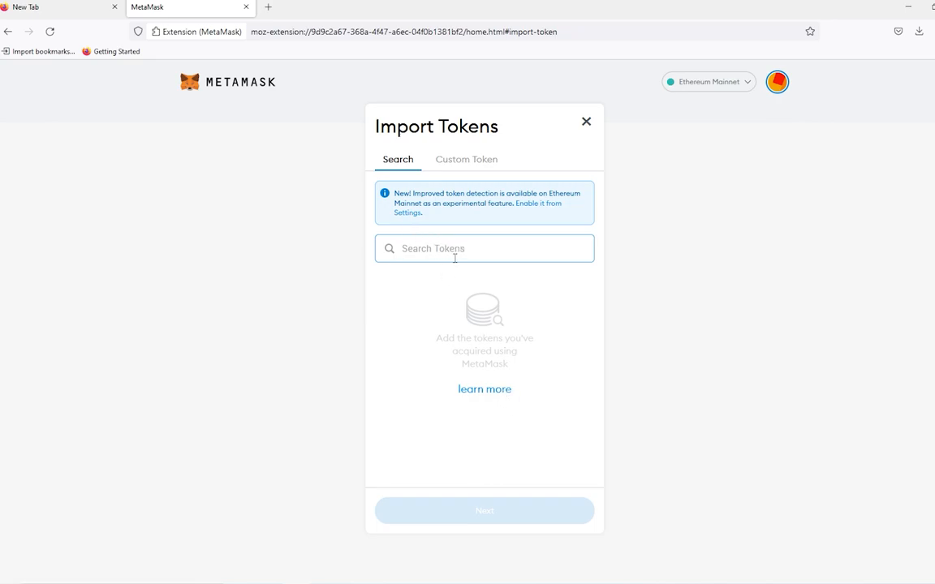
pyautogui.click(459, 162)
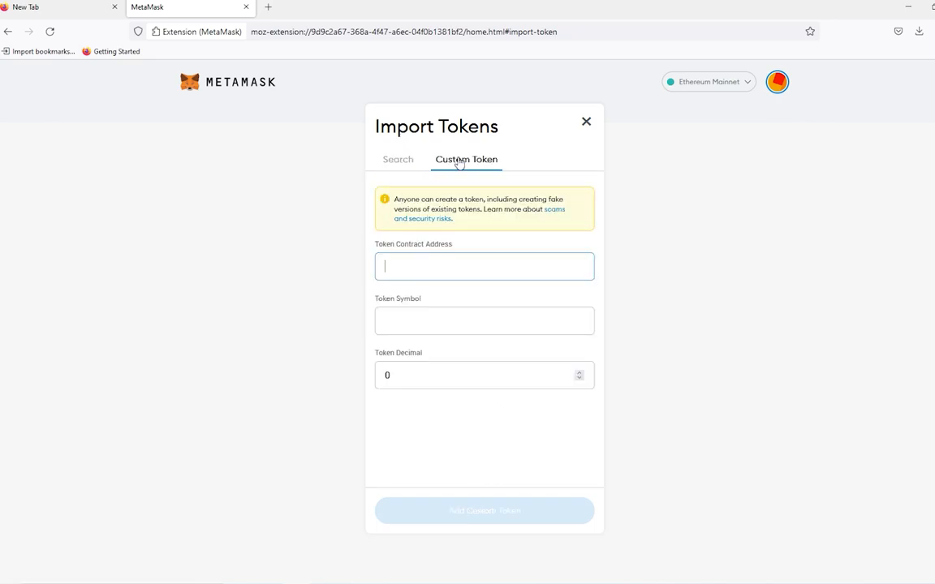
pyautogui.click(399, 160)
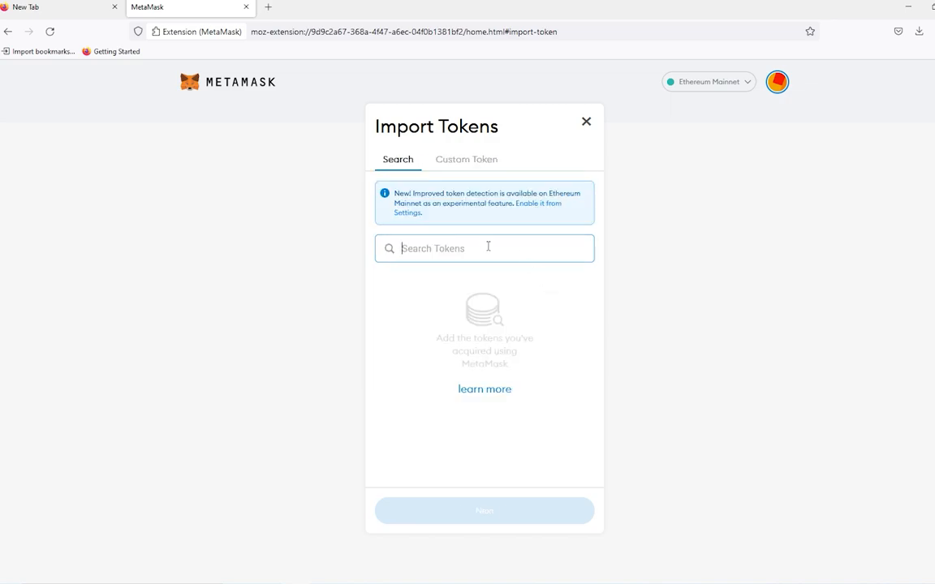
# Search for teth, import the Tether USD (USDT) token, and return to the Account 1 overview.
pyautogui.write('teth')
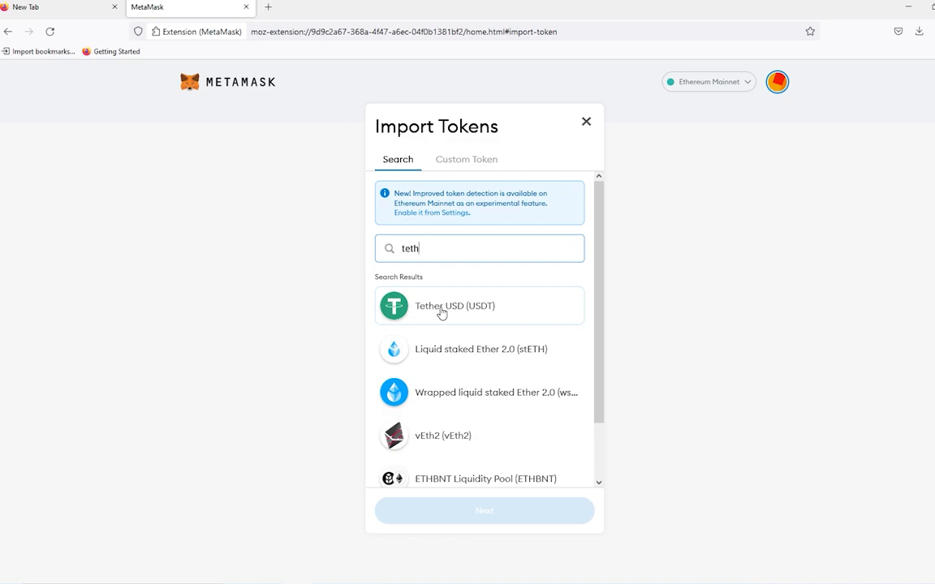
pyautogui.click(441, 313)
pyautogui.click(510, 507)
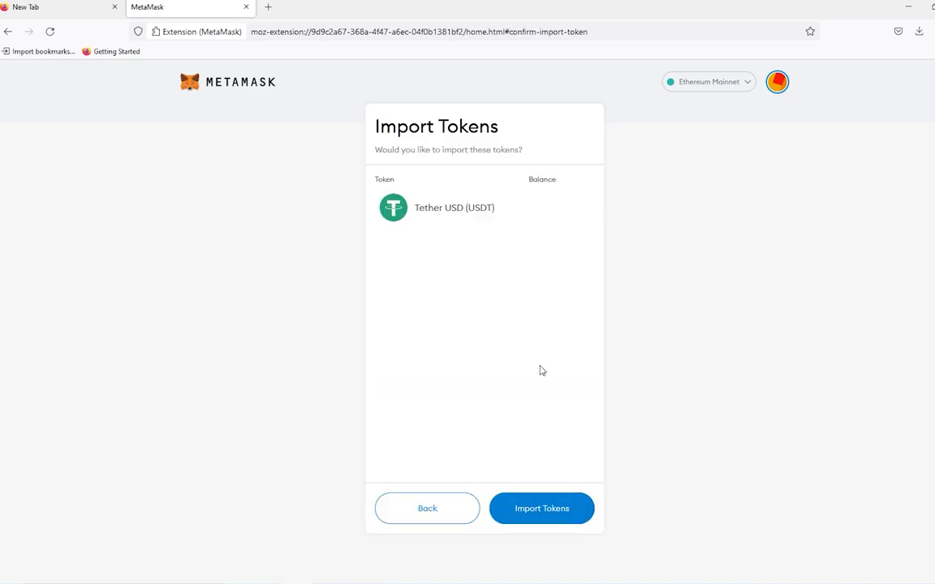
pyautogui.click(552, 513)
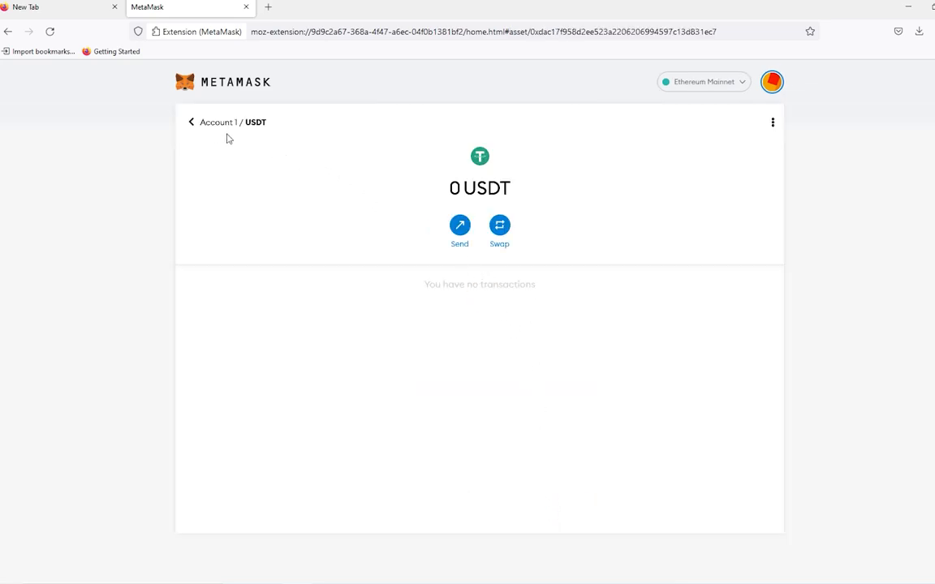
pyautogui.click(192, 122)
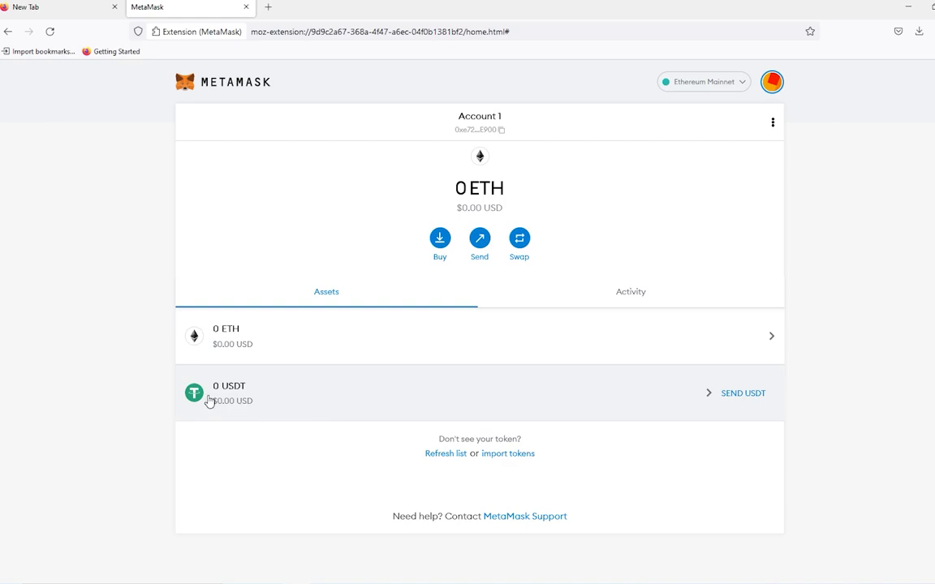
# Start another token import, search for shib, and open the custom token form.
pyautogui.click(518, 455)
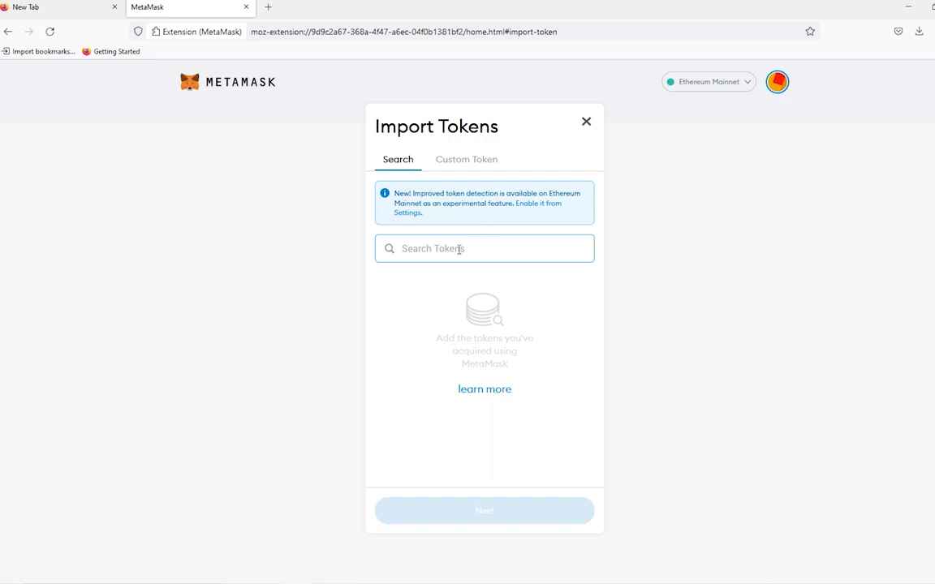
pyautogui.write('shib')
pyautogui.click(474, 167)
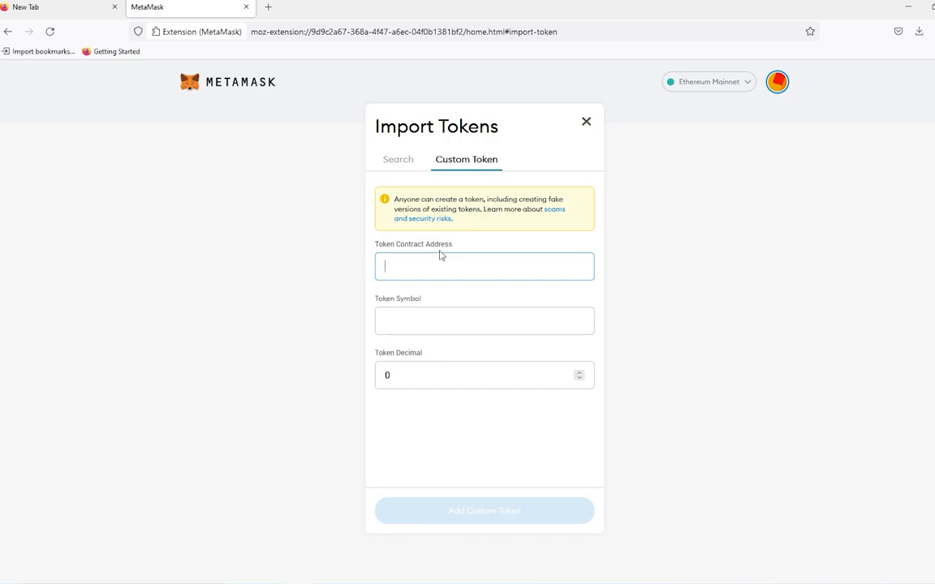
# In a new browser tab, search the web for coinmarketcap and open the site's Shiba Inu (SHIB) page.
pyautogui.click(270, 7)
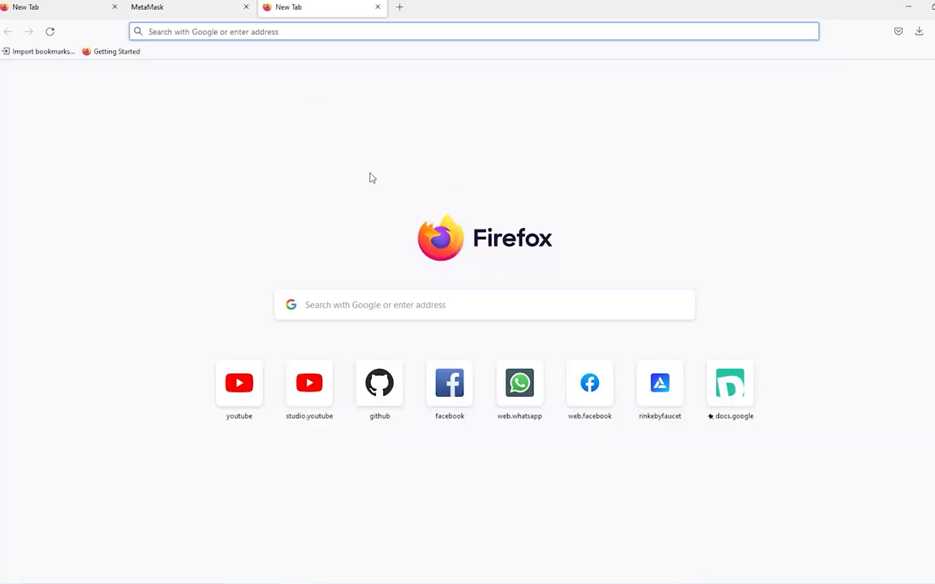
pyautogui.write('coinmarketcap')
pyautogui.press('Return')
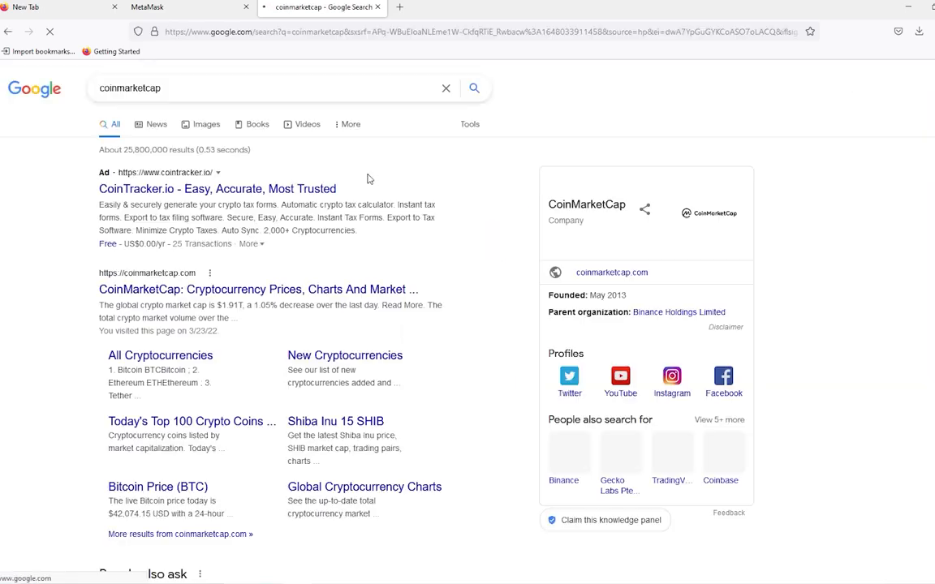
pyautogui.click(368, 387)
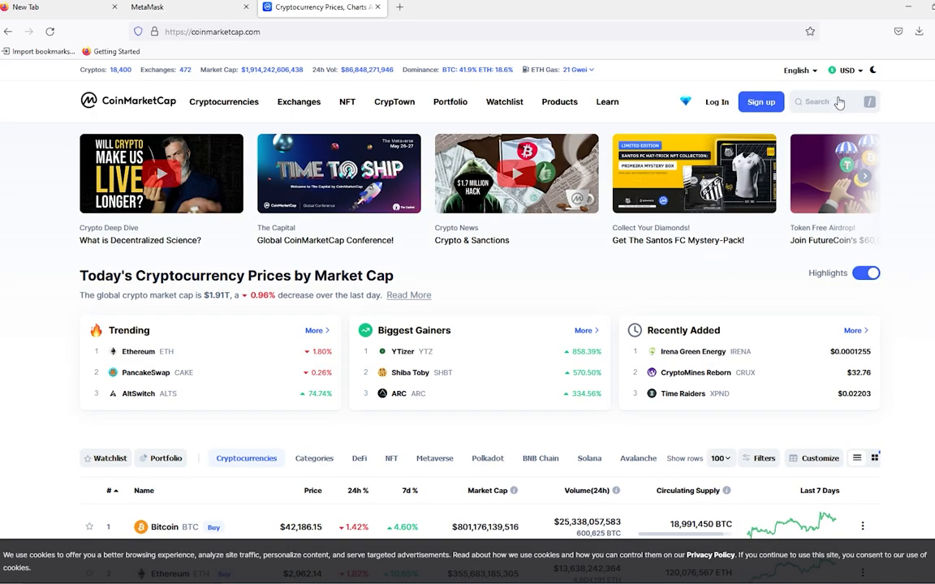
pyautogui.click(828, 102)
pyautogui.write('shib')
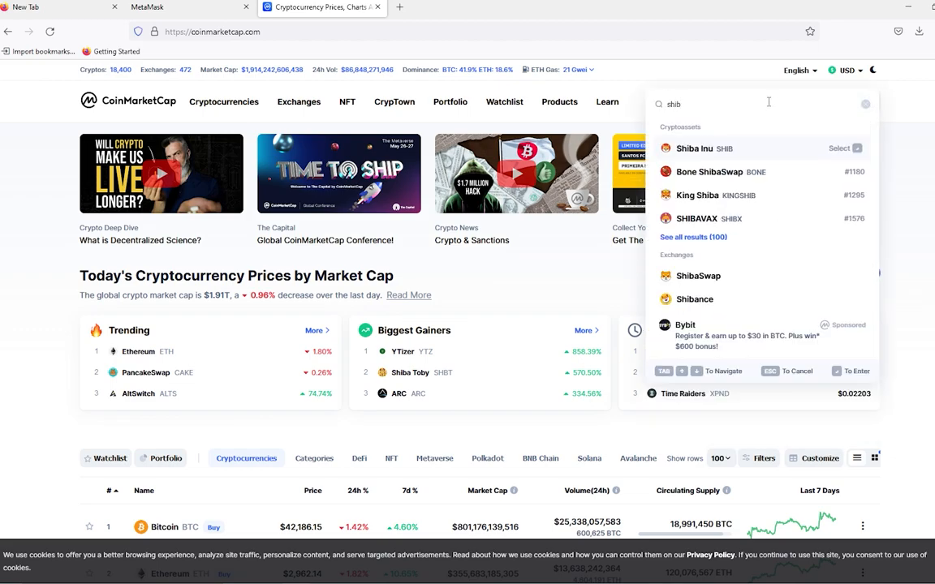
pyautogui.click(687, 146)
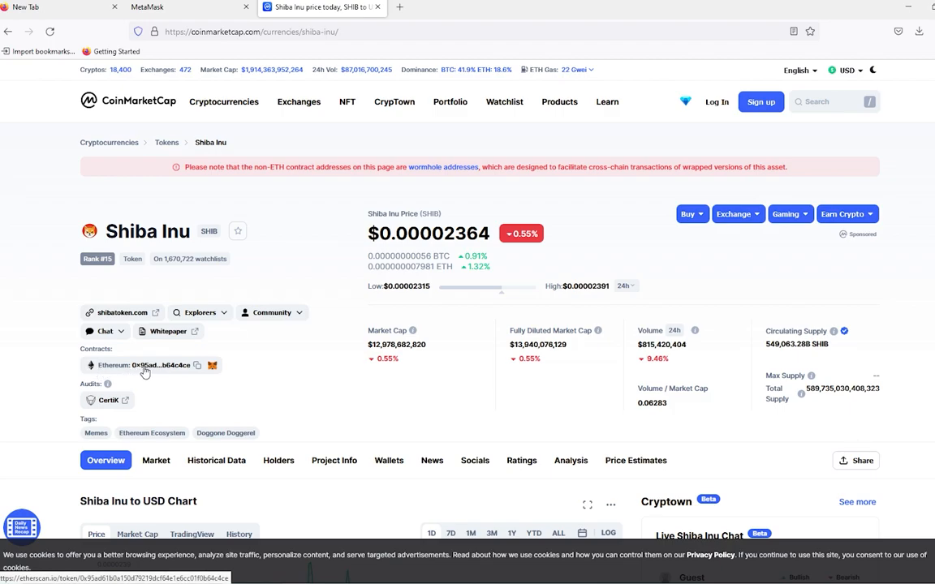
# Request adding the SHIB token to MetaMask directly from the Ethereum contract entry on the Shiba Inu page.
pyautogui.click(213, 366)
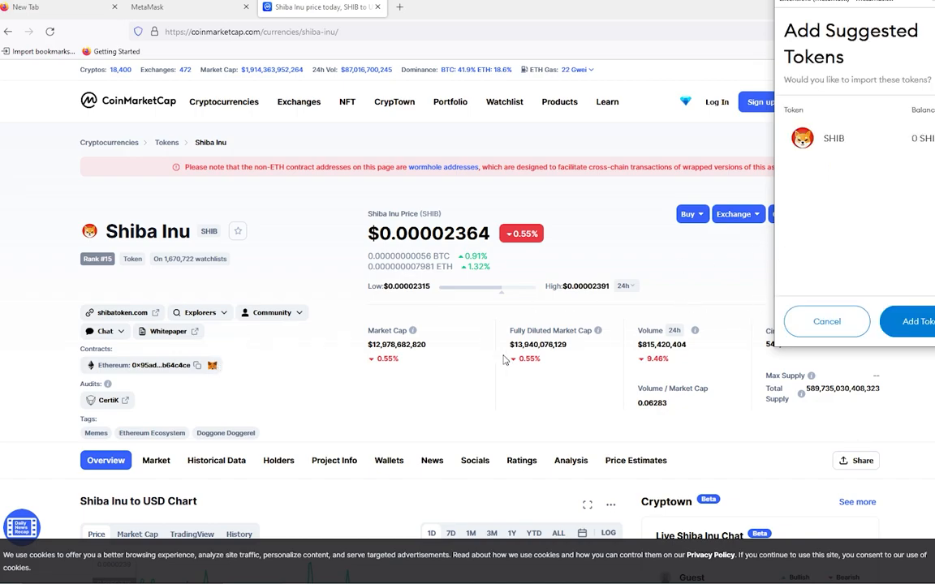
pyautogui.click(928, 329)
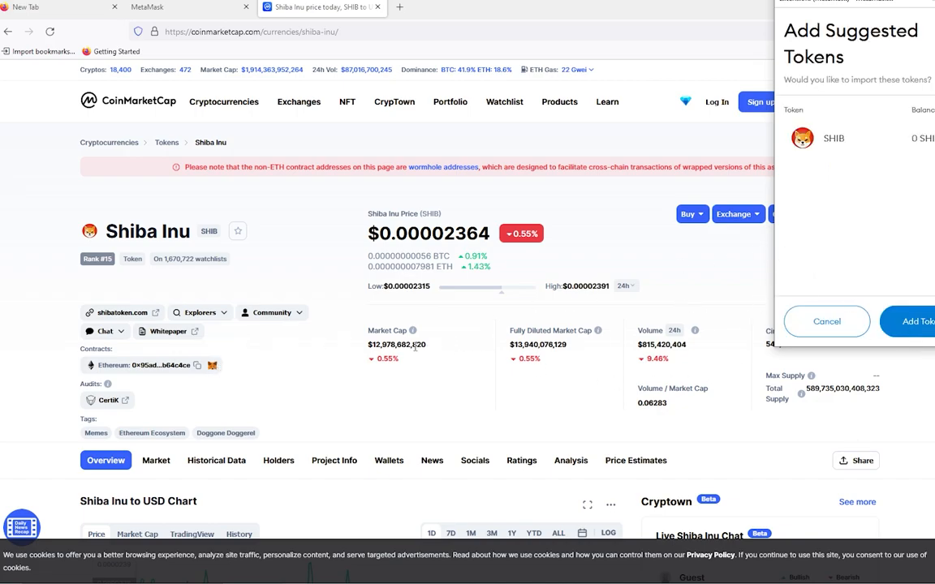
# Copy Shiba Inu's Ethereum contract address from CoinMarketCap and paste it as the token contract address in MetaMask's custom token form.
pyautogui.click(196, 368)
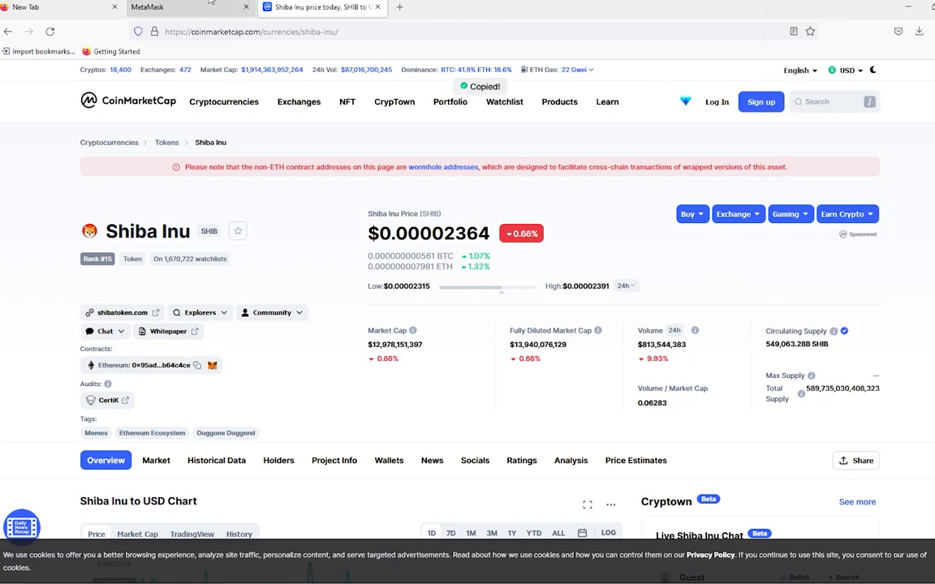
pyautogui.click(209, 5)
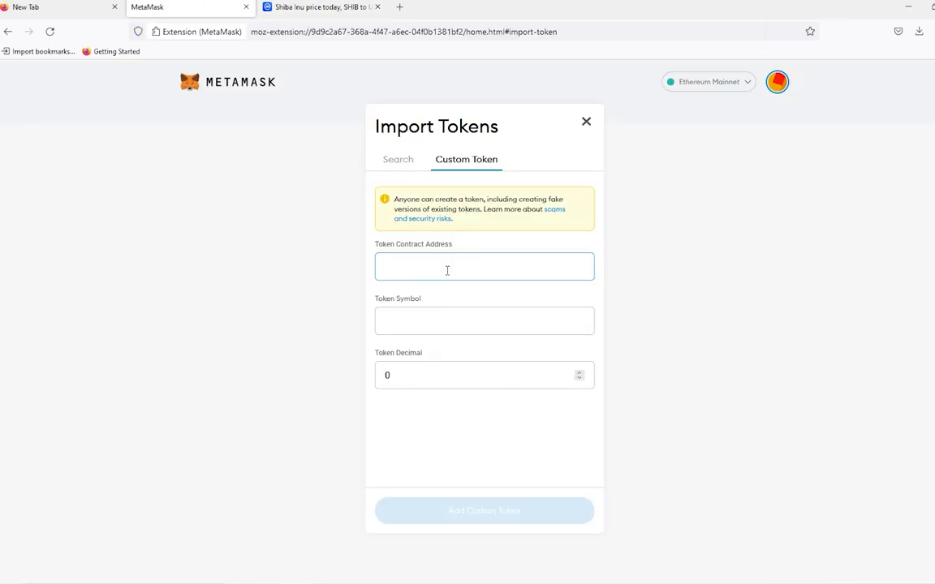
pyautogui.hotkey('ctrl', 'v')
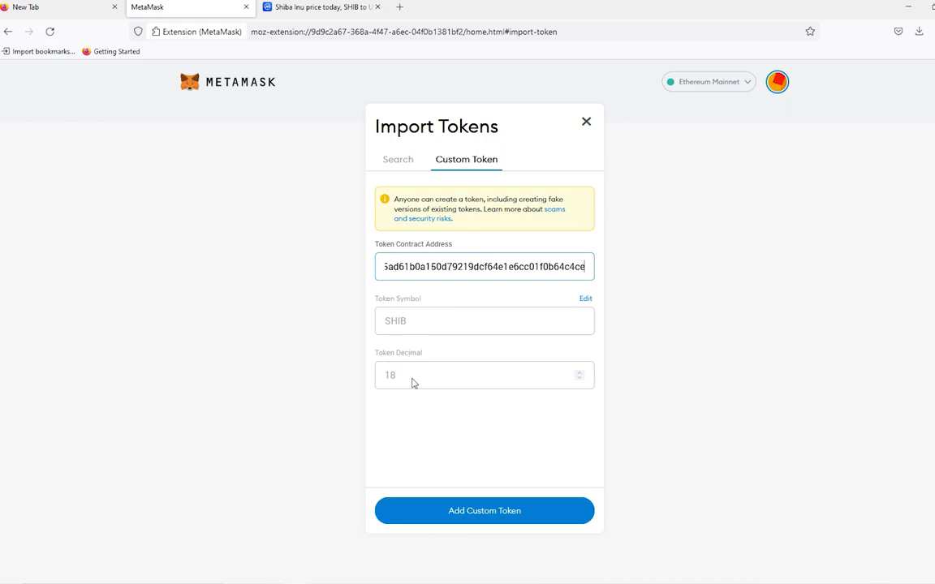
pyautogui.click(294, 6)
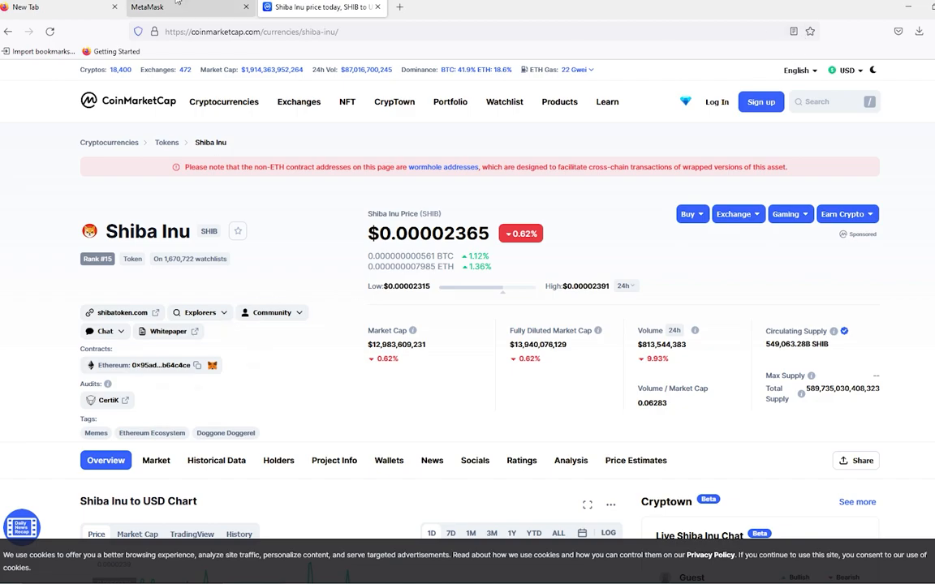
pyautogui.click(196, 365)
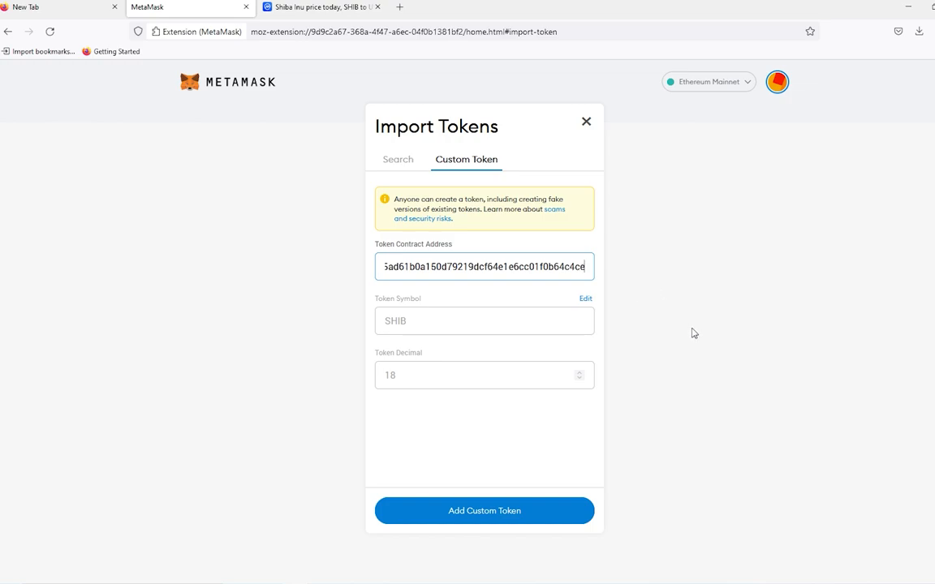
# Add SHIB as a custom token to Account 1 and approve the suggested SHIB token.
pyautogui.click(505, 518)
pyautogui.click(540, 517)
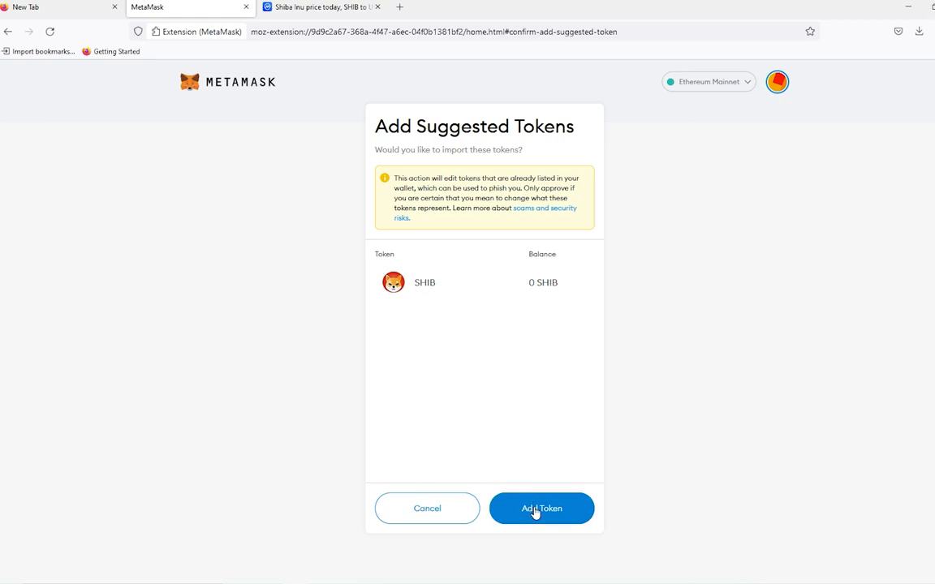
pyautogui.click(536, 512)
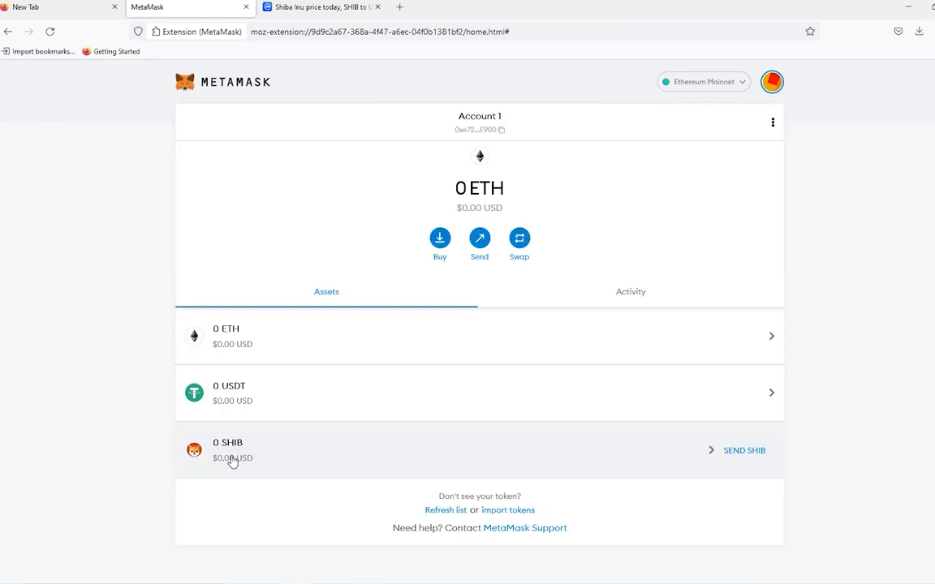